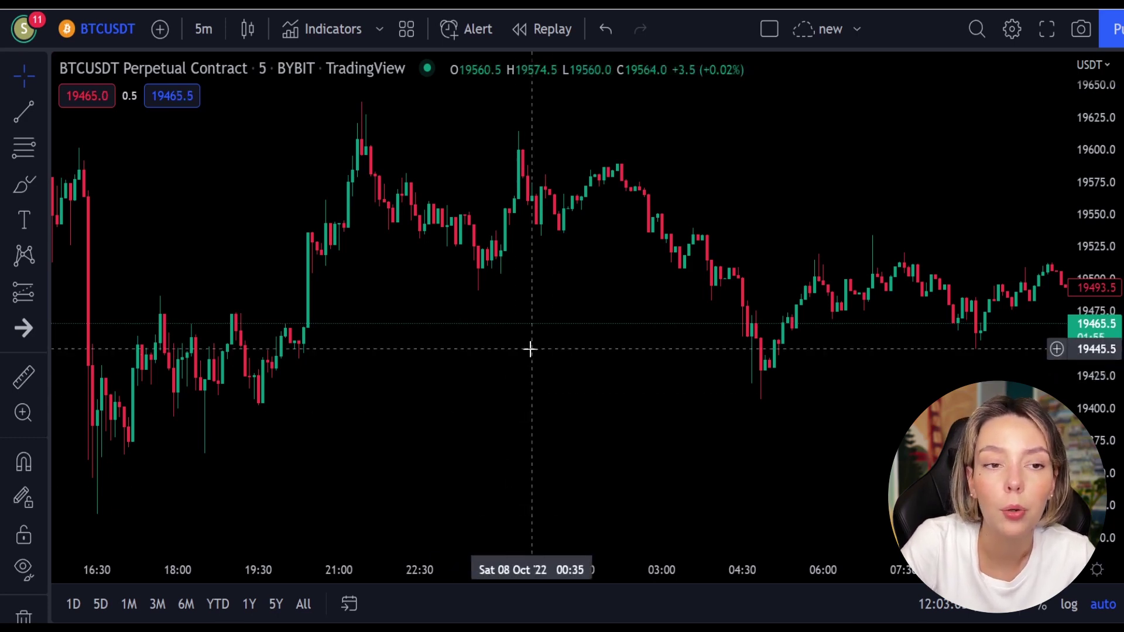
Scroll the BTCUSDT 5-minute chart back to candles from 6–7 October.
{"action": "left_click_drag", "start_coordinate": [620, 308], "coordinate": [411, 354]}
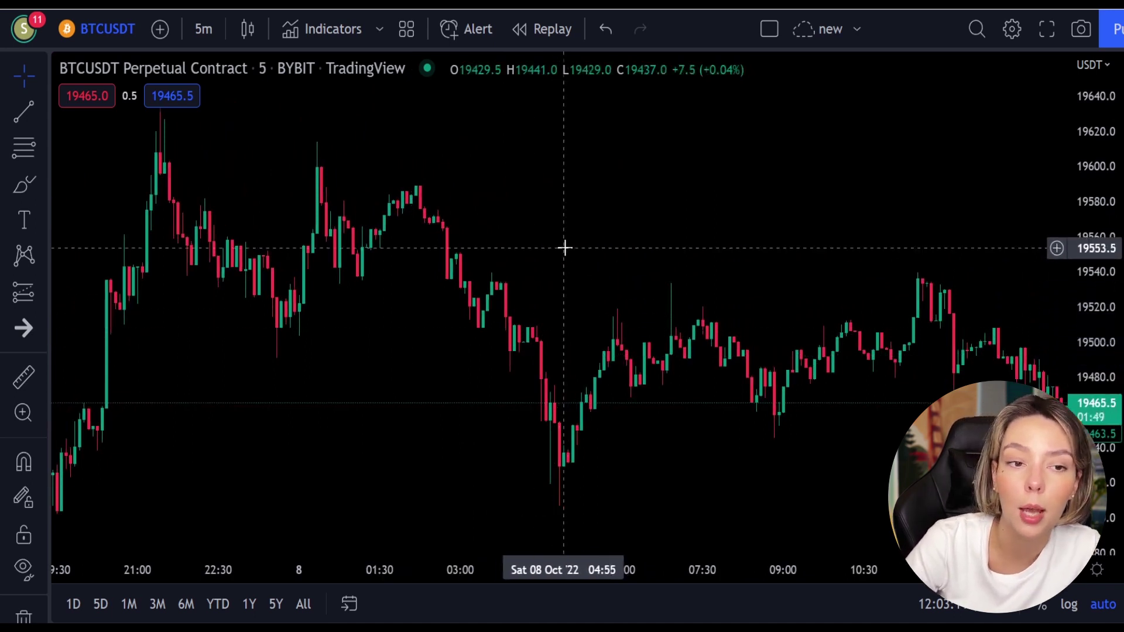
{"action": "left_click_drag", "start_coordinate": [564, 249], "coordinate": [642, 266]}
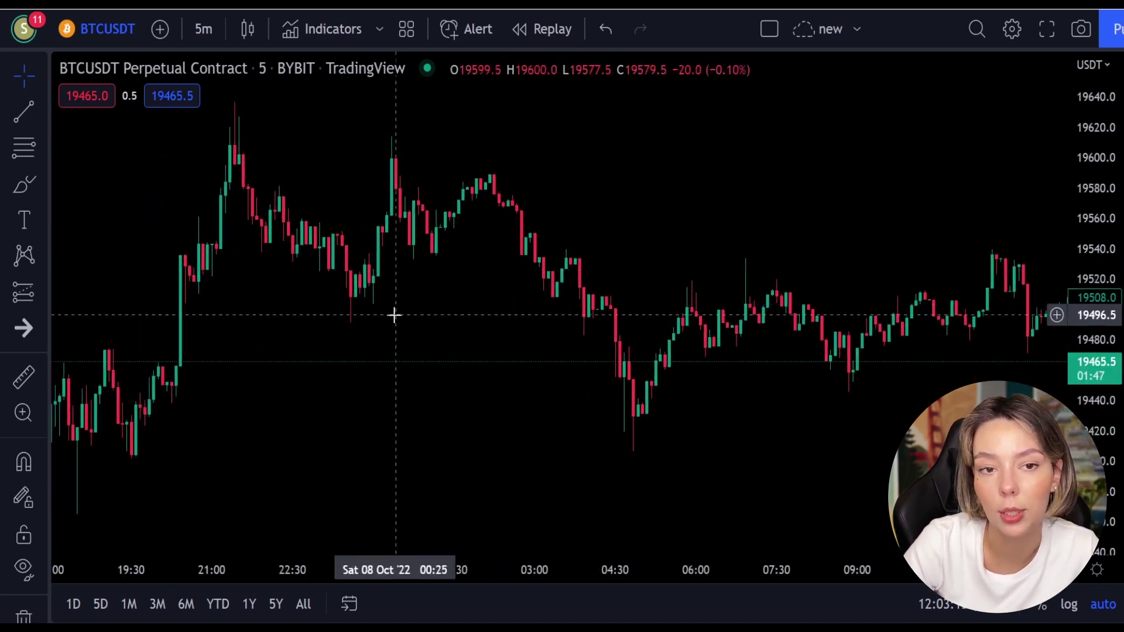
{"action": "left_click_drag", "start_coordinate": [369, 316], "coordinate": [591, 407]}
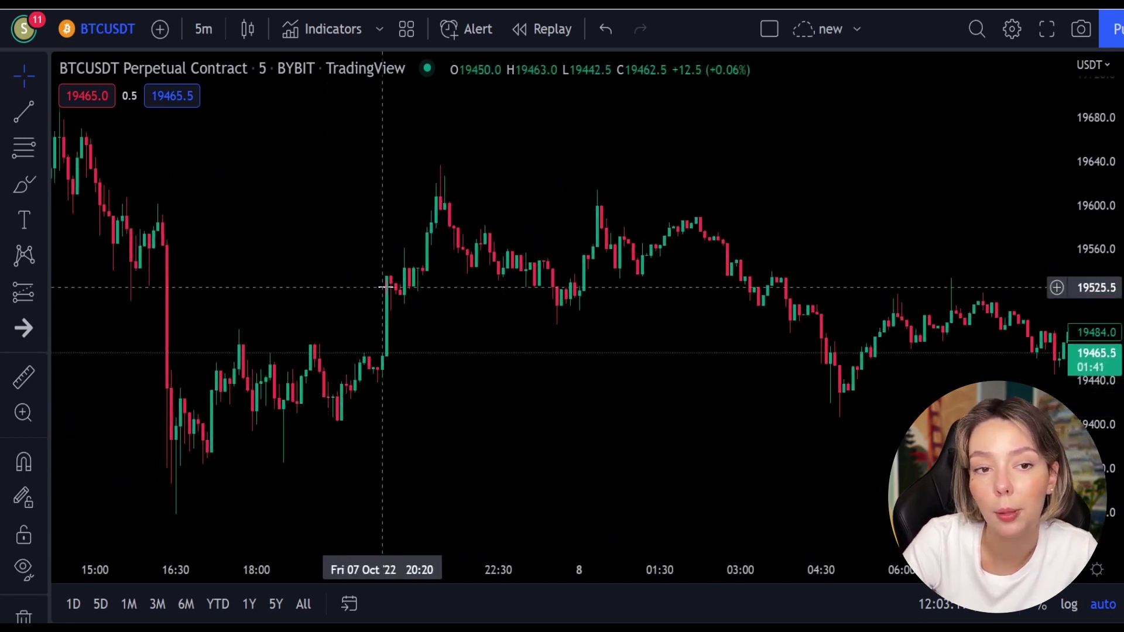
{"action": "left_click_drag", "start_coordinate": [315, 243], "coordinate": [632, 356]}
{"action": "left_click_drag", "start_coordinate": [199, 296], "coordinate": [691, 454]}
{"action": "left_click_drag", "start_coordinate": [283, 271], "coordinate": [541, 384]}
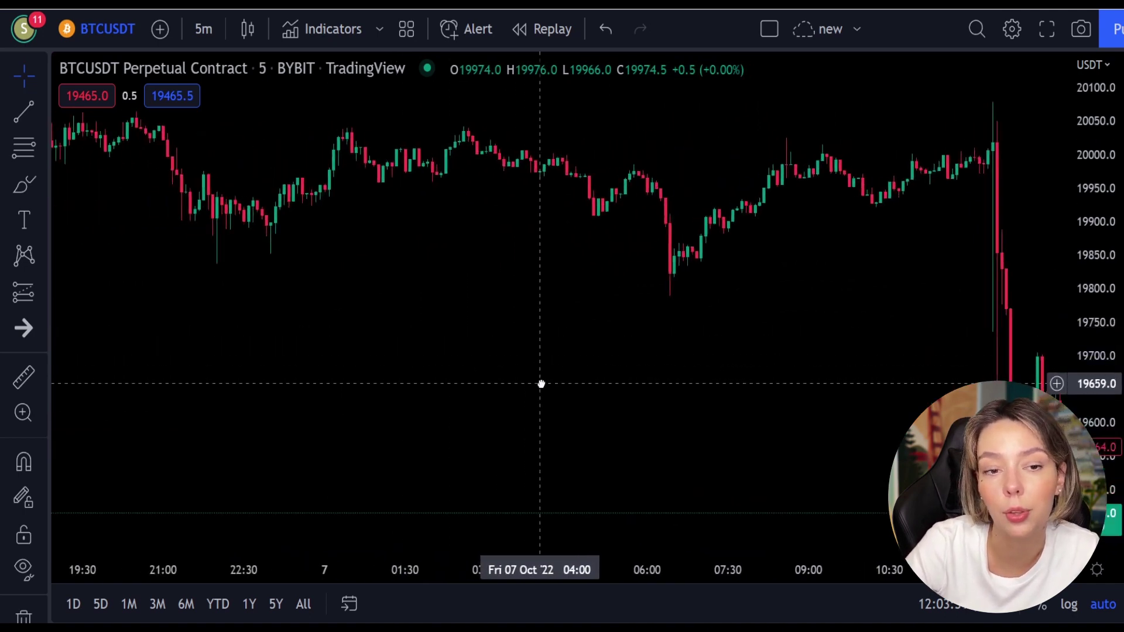
{"action": "left_click_drag", "start_coordinate": [263, 291], "coordinate": [515, 361]}
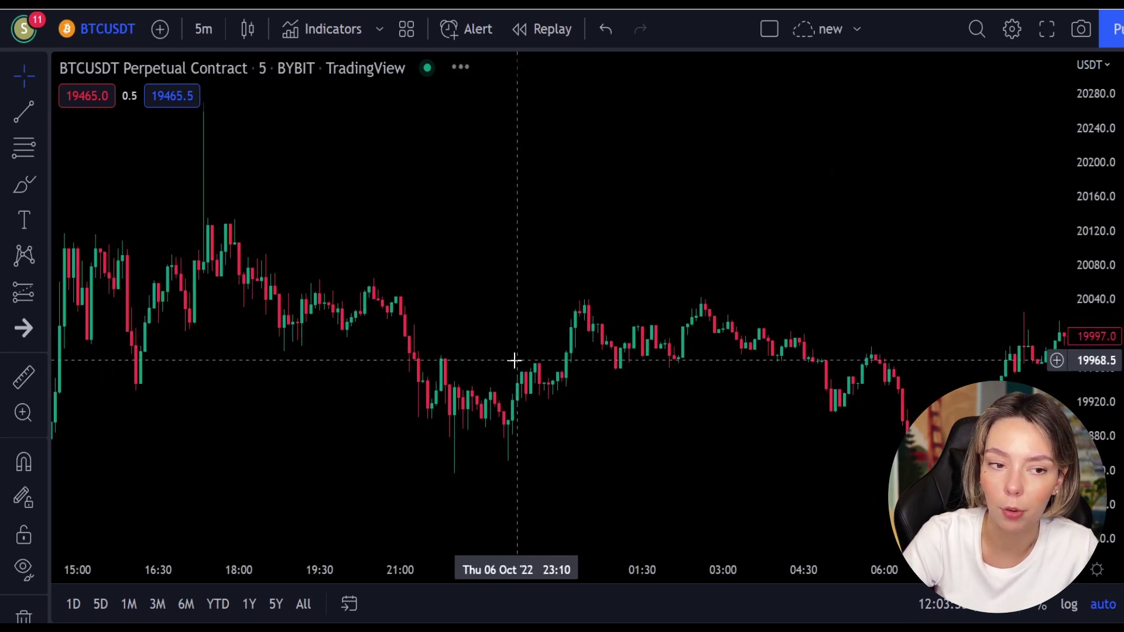
{"action": "left_click_drag", "start_coordinate": [230, 358], "coordinate": [552, 434]}
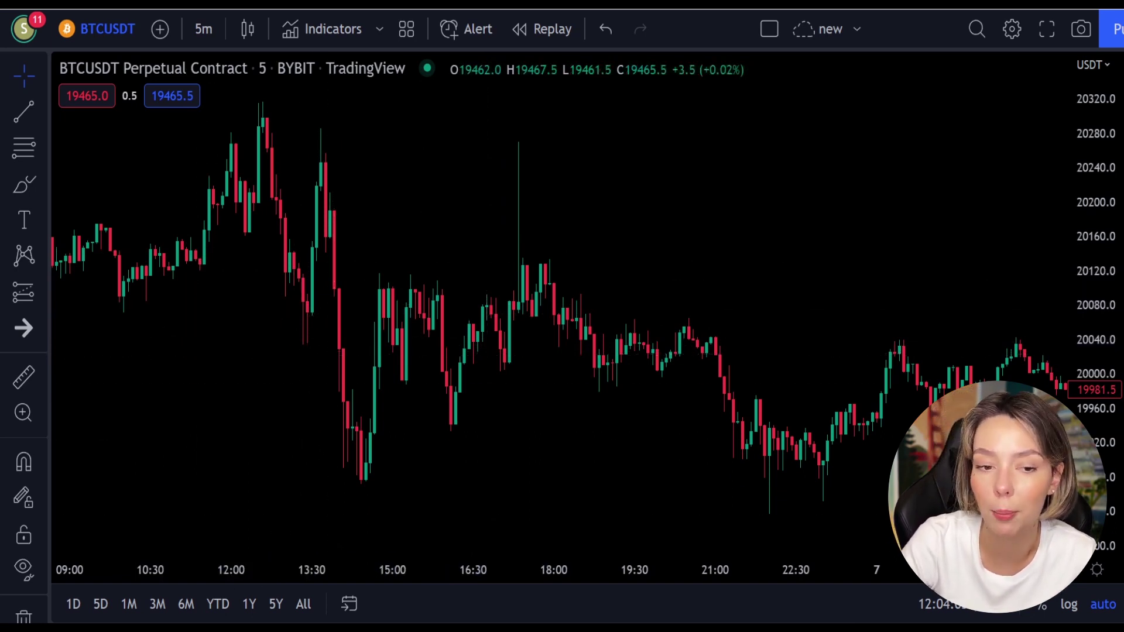
Search indicators for 'la rsi' and add Laguerre RSI to the chart.
{"action": "left_click", "coordinate": [331, 35]}
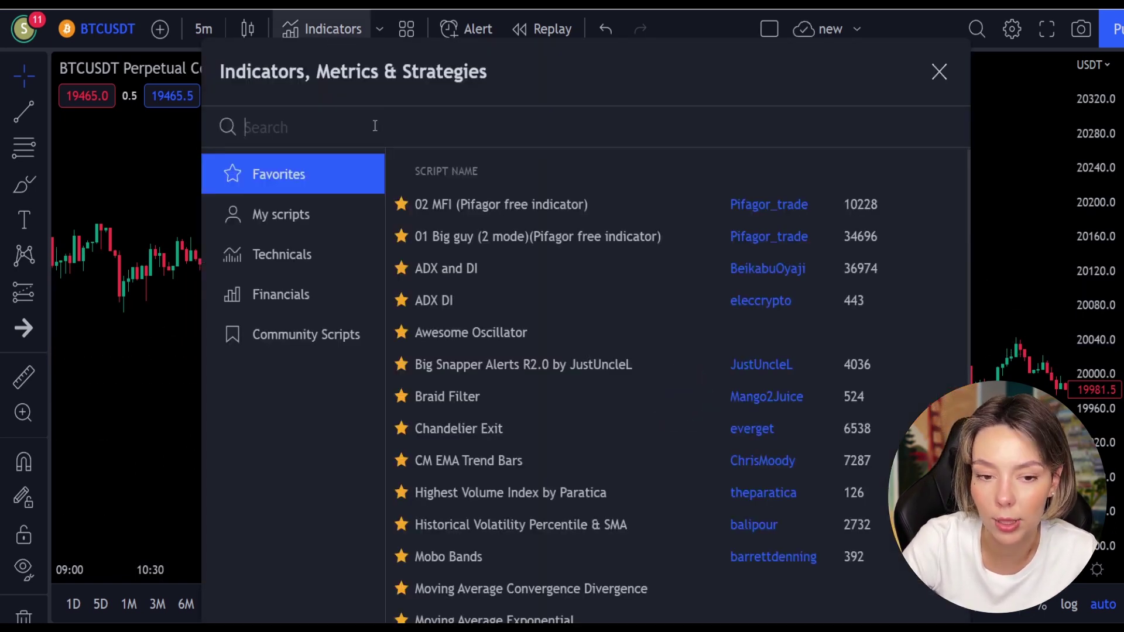
{"action": "type", "text": "la rsi"}
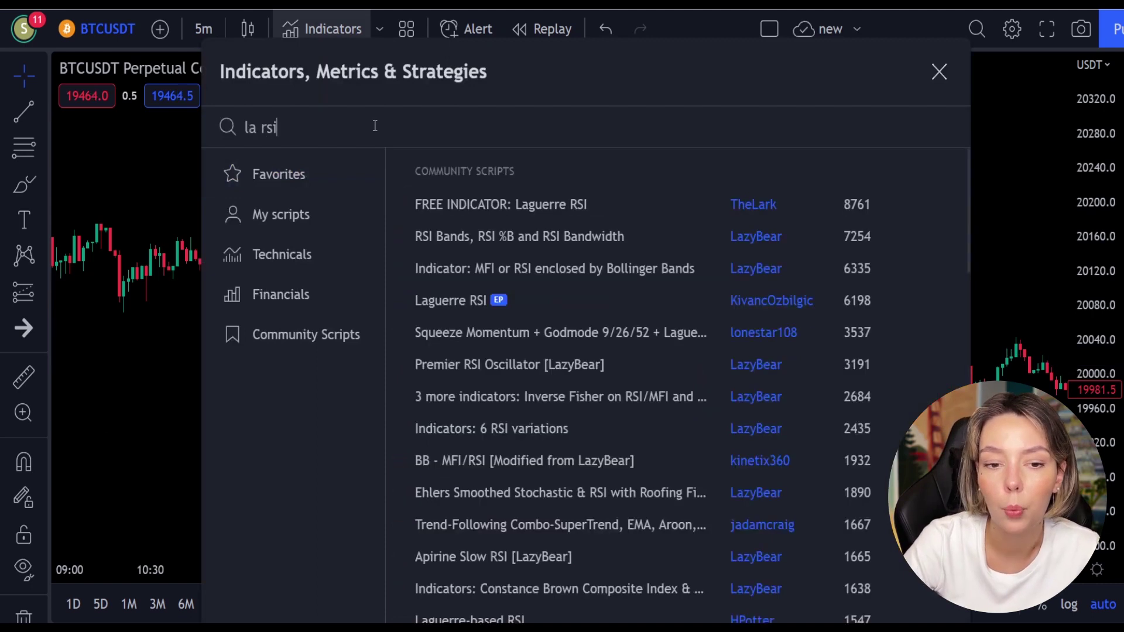
{"action": "left_click", "coordinate": [457, 299]}
{"action": "left_click", "coordinate": [940, 71]}
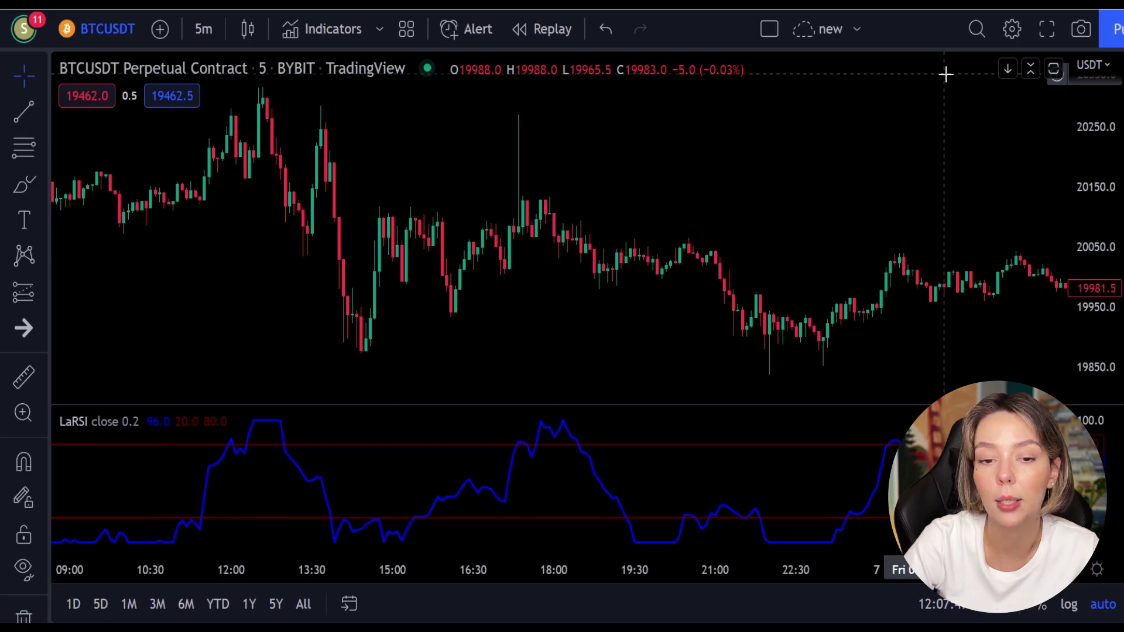
Add the SuperTrend+ overlay and scroll back to review its earlier signals.
{"action": "left_click", "coordinate": [334, 27]}
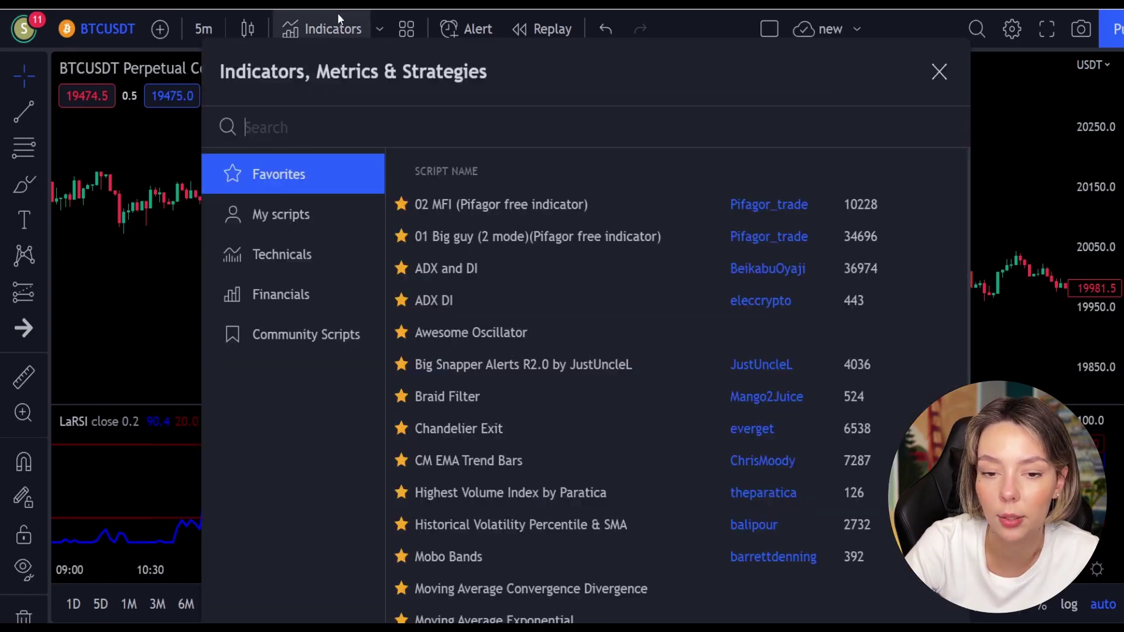
{"action": "type", "text": "supertrend+"}
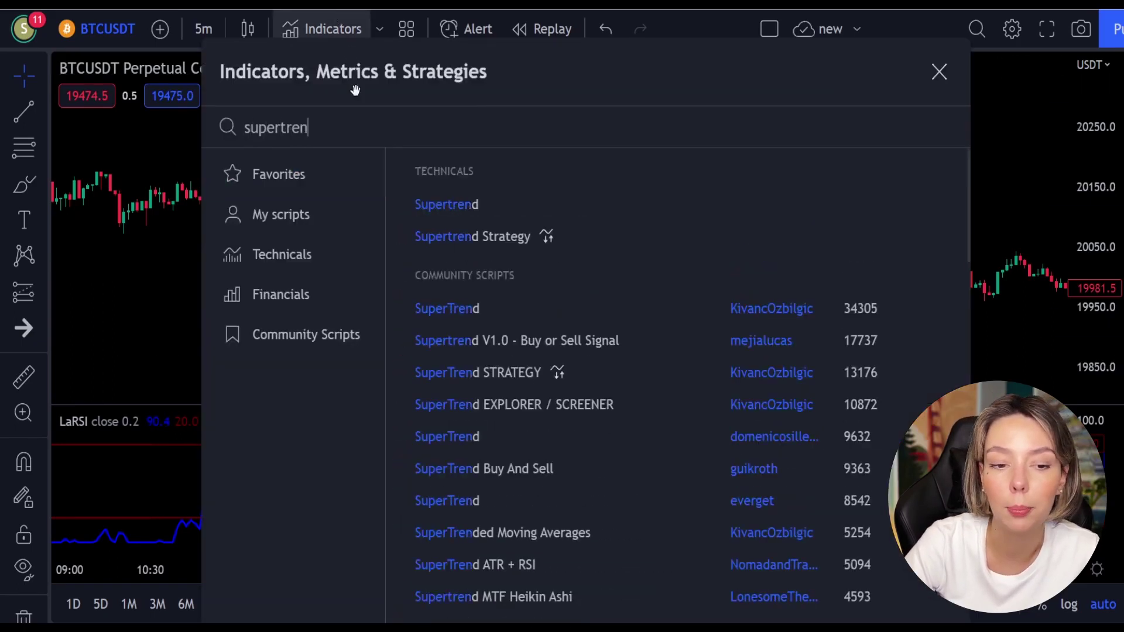
{"action": "left_click", "coordinate": [533, 208]}
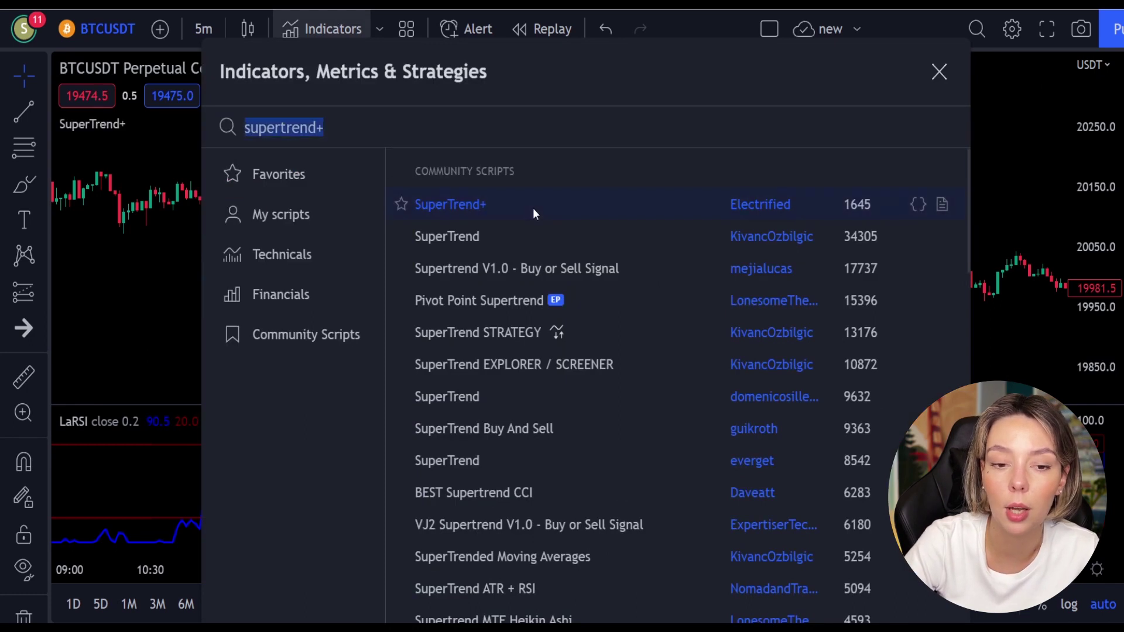
{"action": "left_click", "coordinate": [940, 72]}
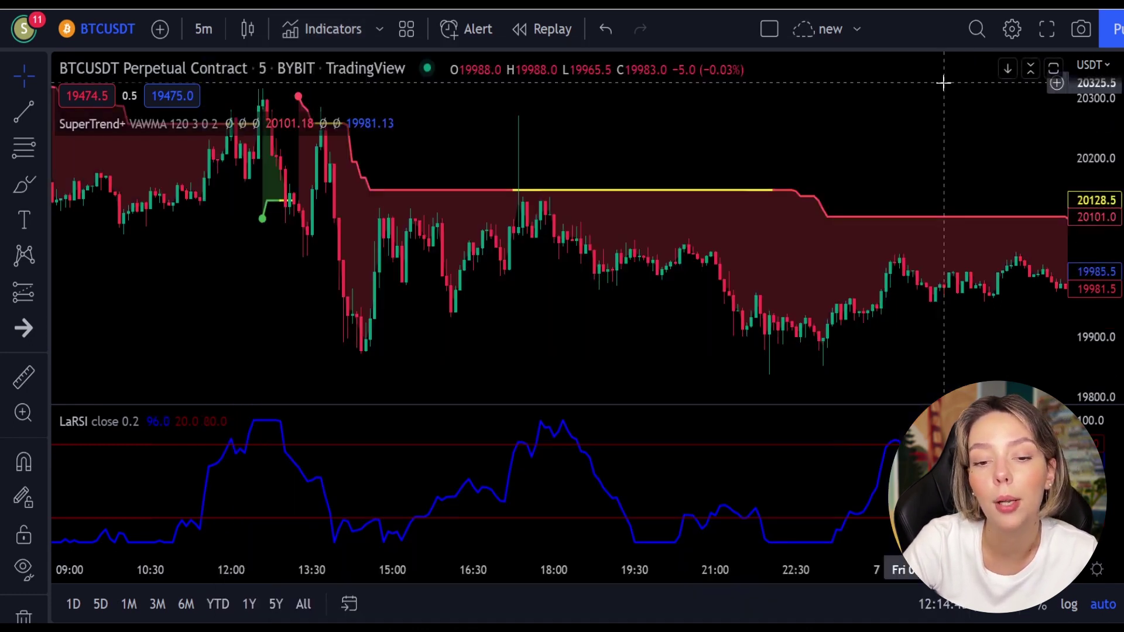
{"action": "left_click_drag", "start_coordinate": [554, 139], "coordinate": [826, 231]}
{"action": "left_click_drag", "start_coordinate": [363, 263], "coordinate": [785, 356]}
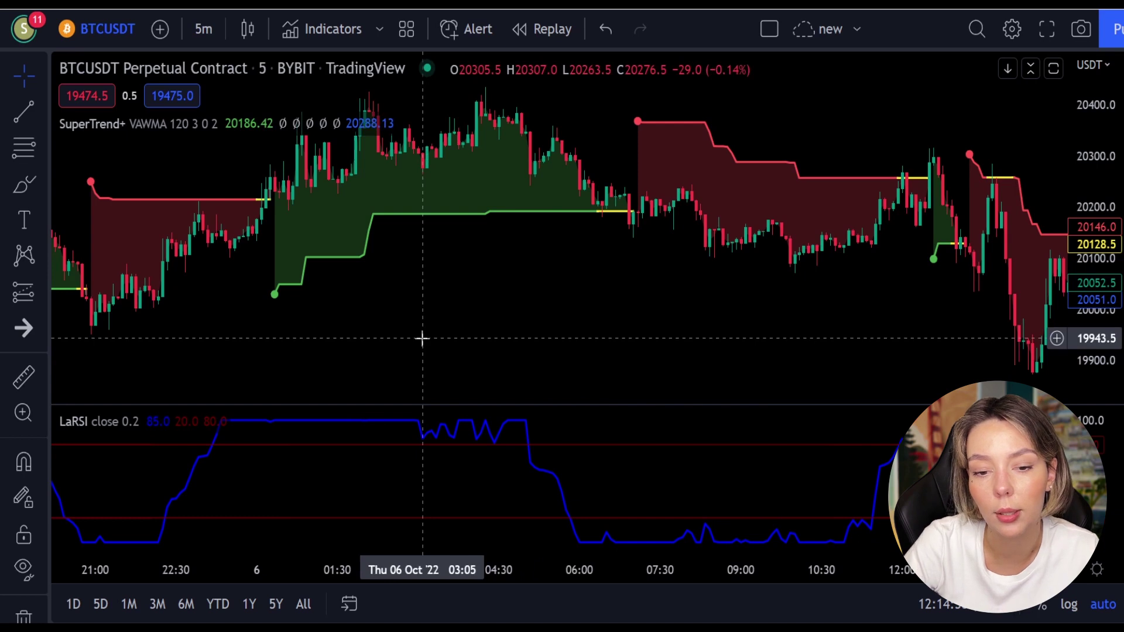
{"action": "left_click_drag", "start_coordinate": [422, 338], "coordinate": [577, 348]}
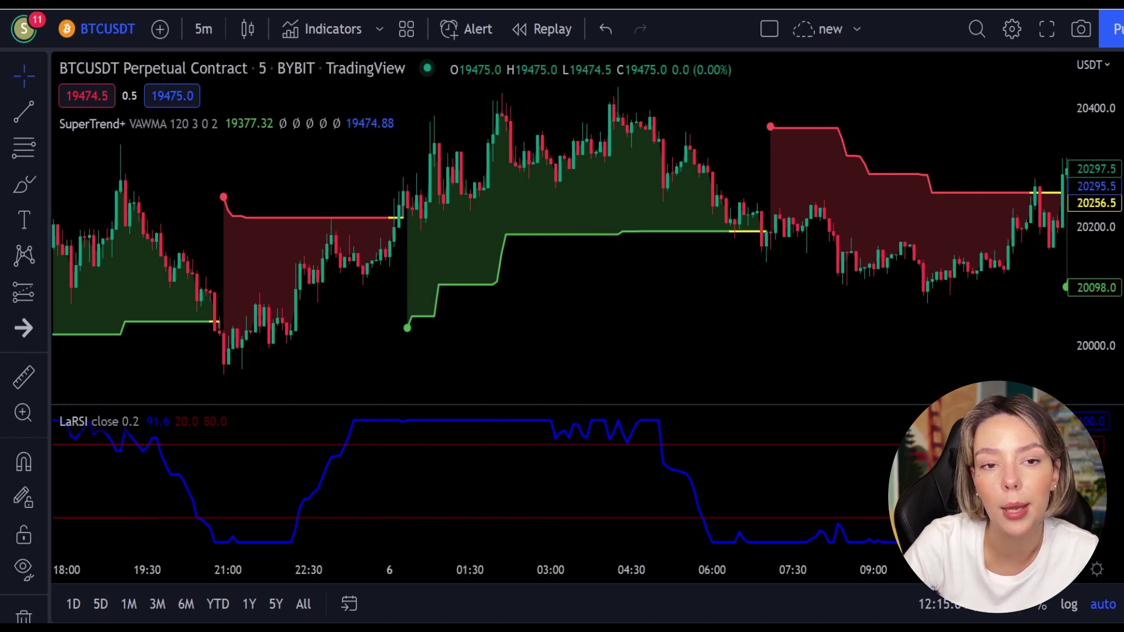
Search 'waddah' and add the Waddah Attar Explosion V2 [SHK] indicator.
{"action": "left_click", "coordinate": [312, 27]}
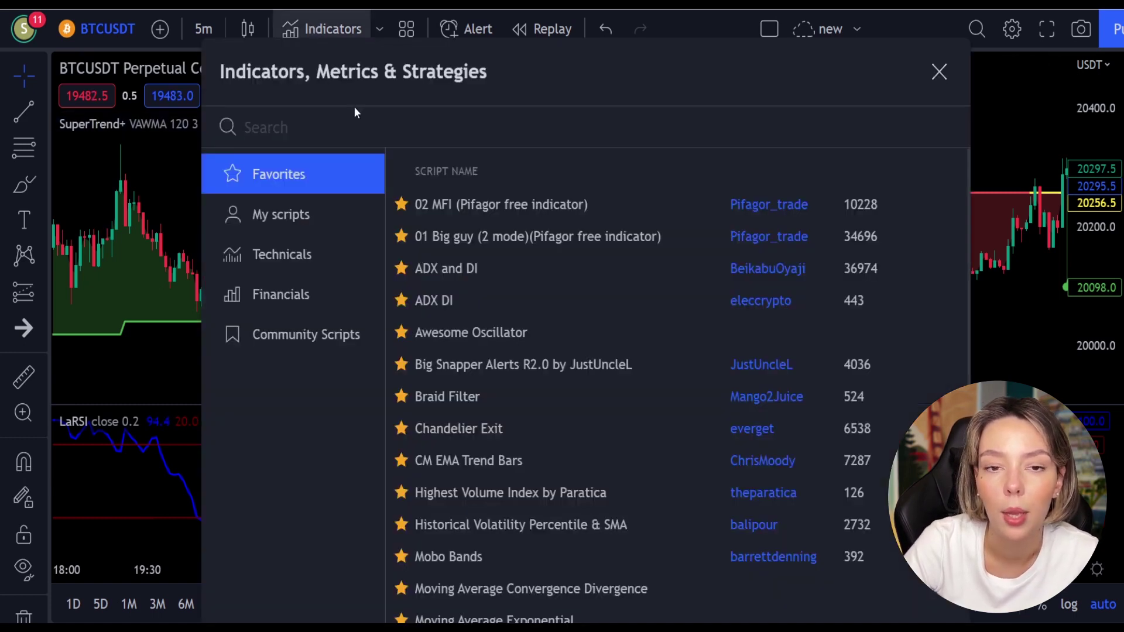
{"action": "type", "text": "waddag"}
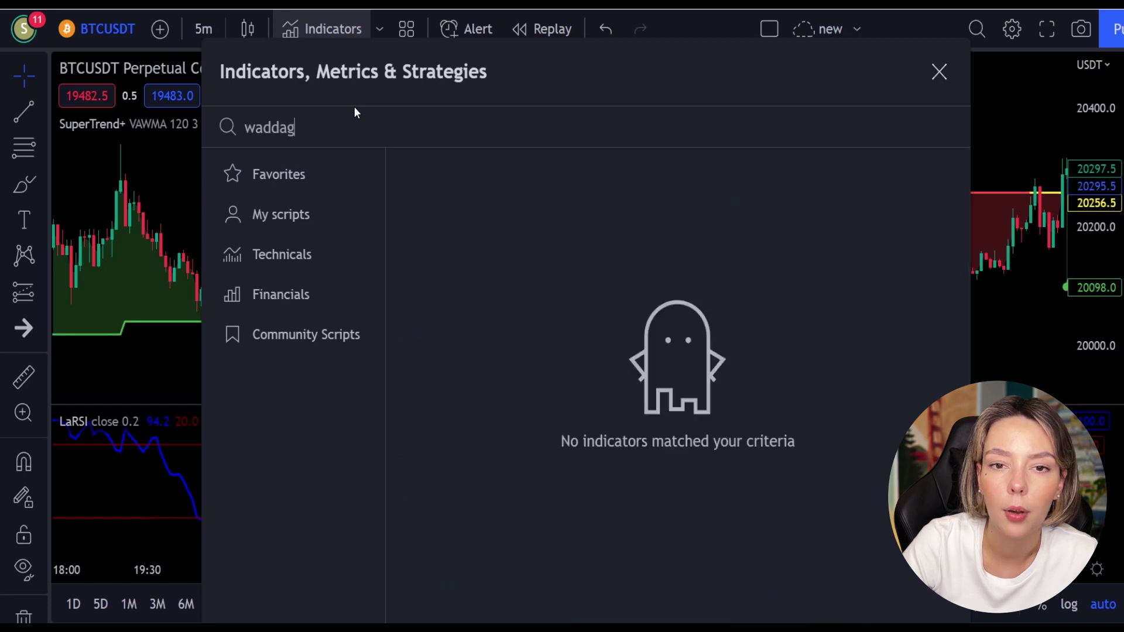
{"action": "key", "text": "BackSpace"}
{"action": "type", "text": "h"}
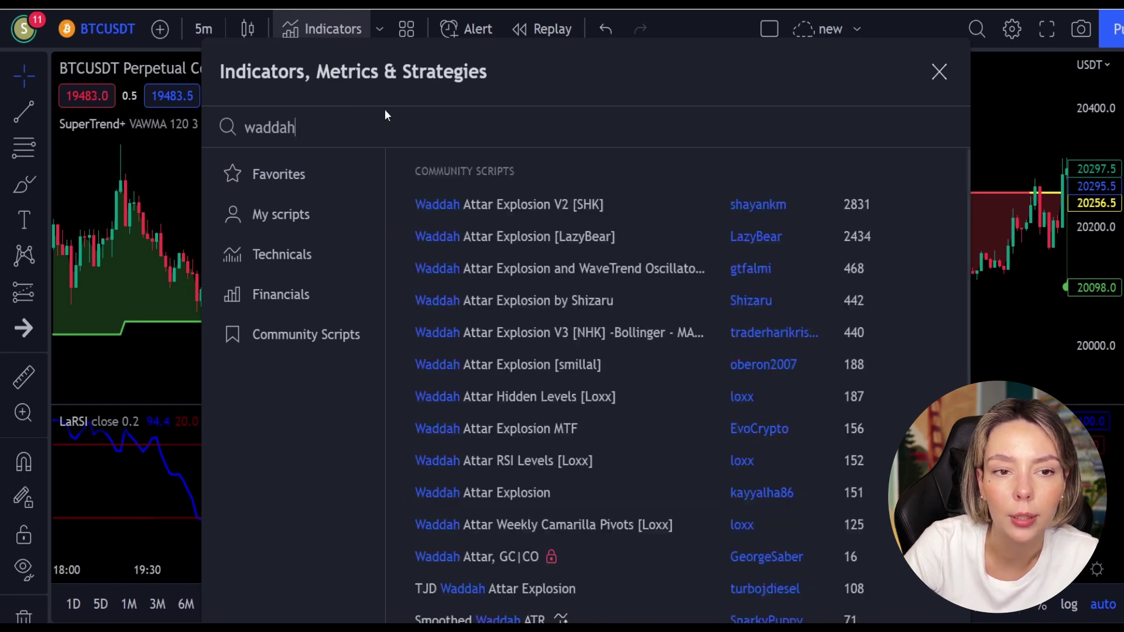
{"action": "left_click", "coordinate": [524, 202]}
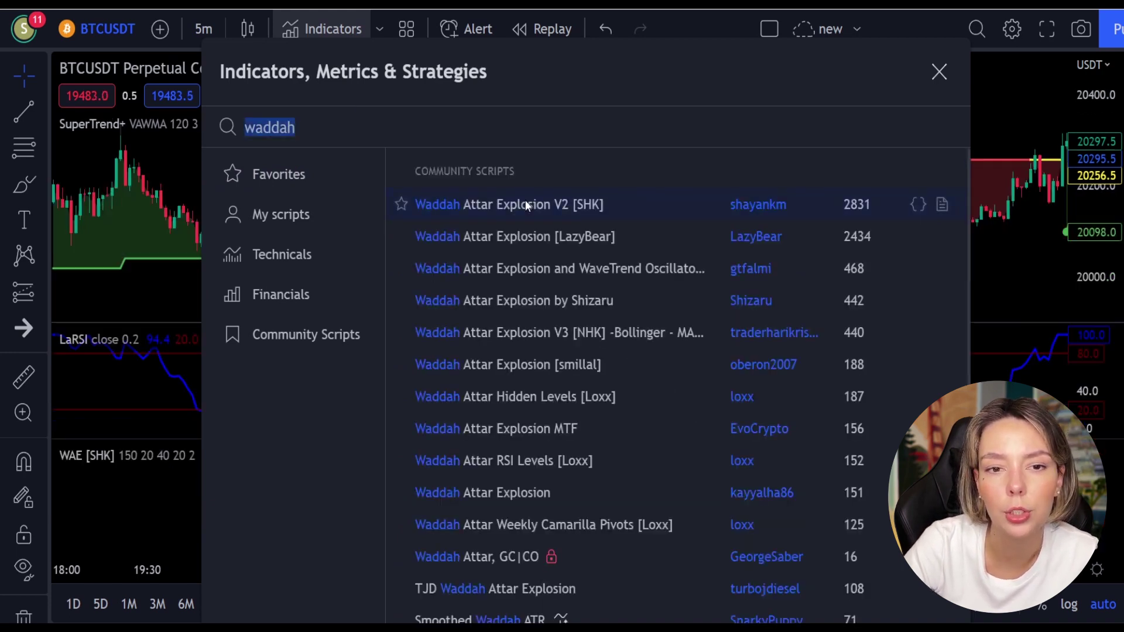
{"action": "left_click", "coordinate": [939, 73]}
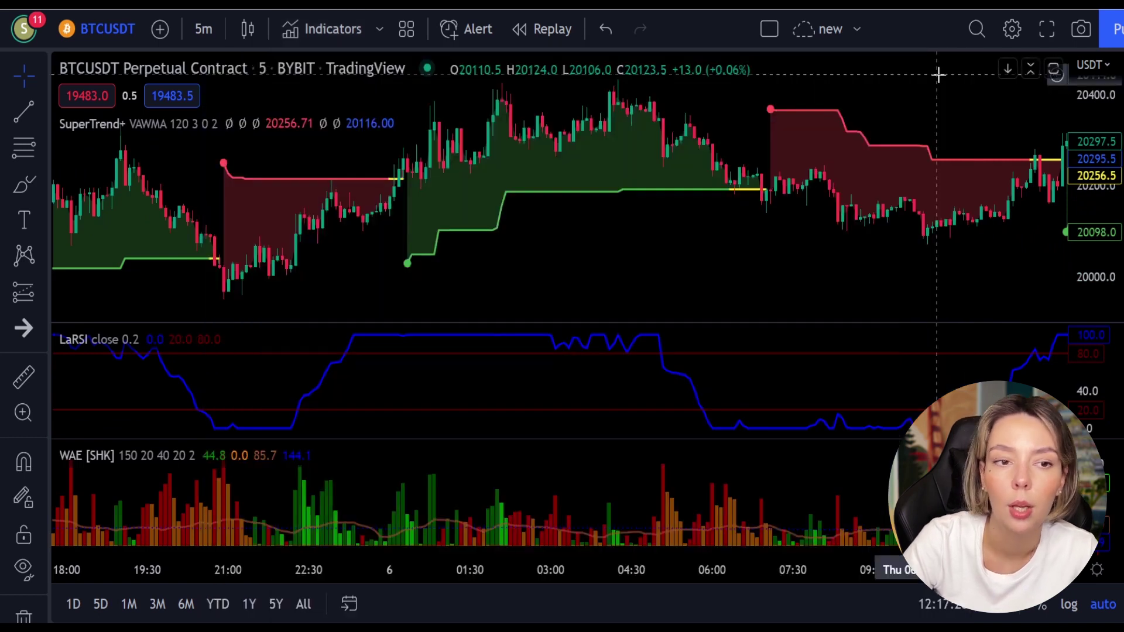
Raise the SuperTrend+ Multiplier input from 3 to 4, then open the WAE [SHK] settings.
{"action": "mouse_move", "coordinate": [231, 134]}
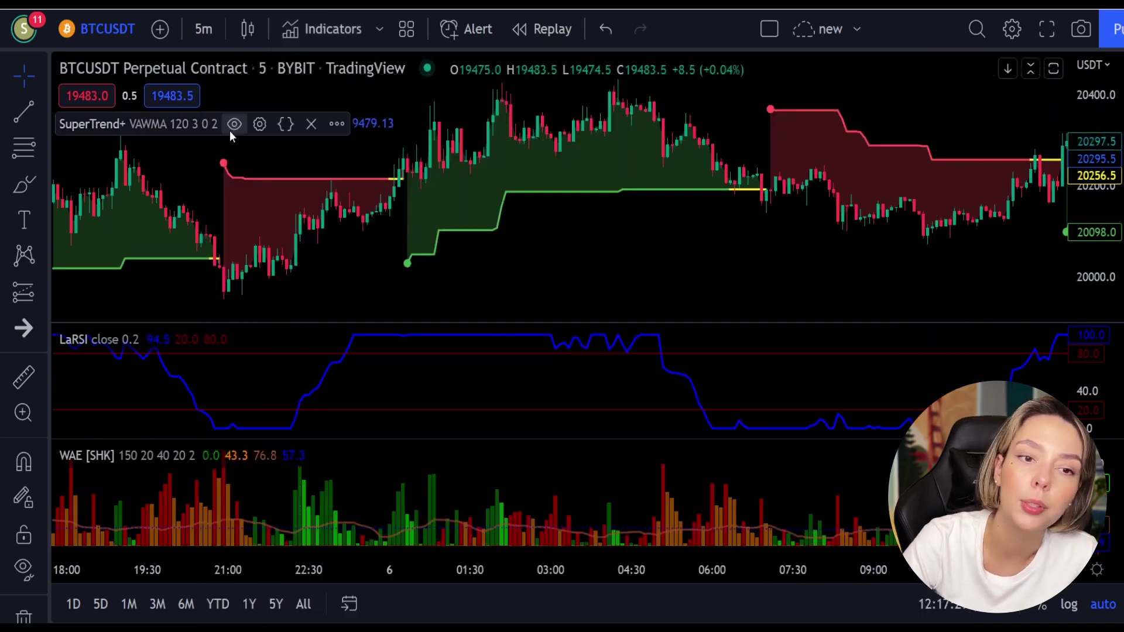
{"action": "left_click", "coordinate": [260, 124]}
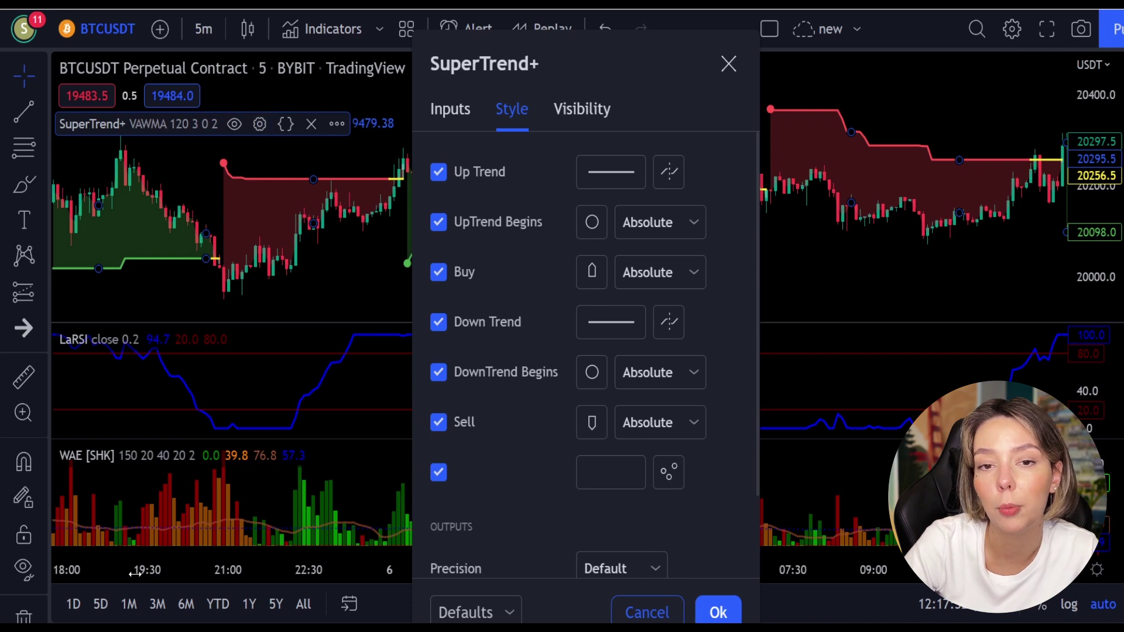
{"action": "left_click", "coordinate": [455, 112]}
{"action": "left_click", "coordinate": [609, 315]}
{"action": "left_click", "coordinate": [609, 315]}
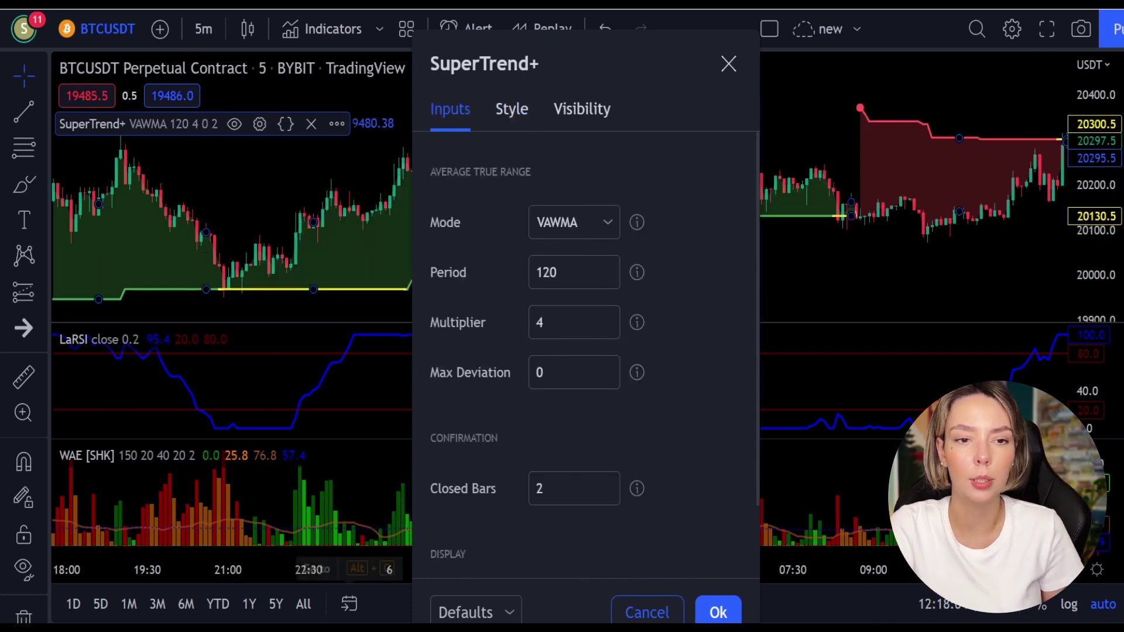
{"action": "key", "text": "Escape"}
{"action": "left_click", "coordinate": [237, 455]}
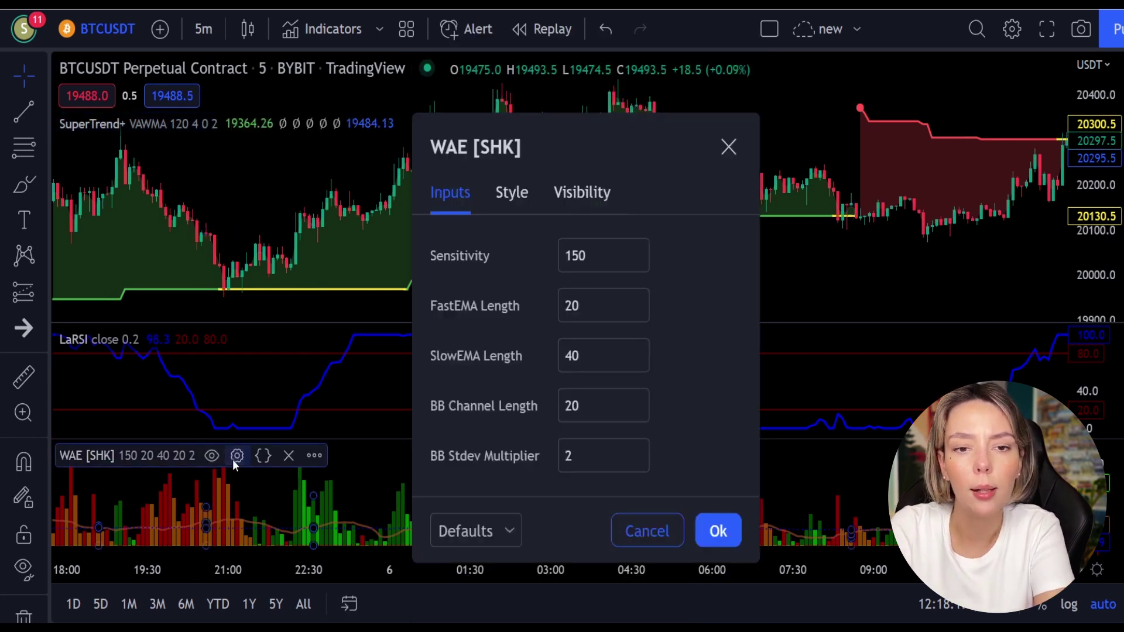
In WAE Style, turn off DeadZoneLine and set ExplosionLine to white at 100% opacity.
{"action": "left_click", "coordinate": [511, 192]}
{"action": "scroll", "coordinate": [442, 430], "scroll_direction": "down", "scroll_amount": 1}
{"action": "left_click", "coordinate": [439, 428]}
{"action": "left_click", "coordinate": [576, 379]}
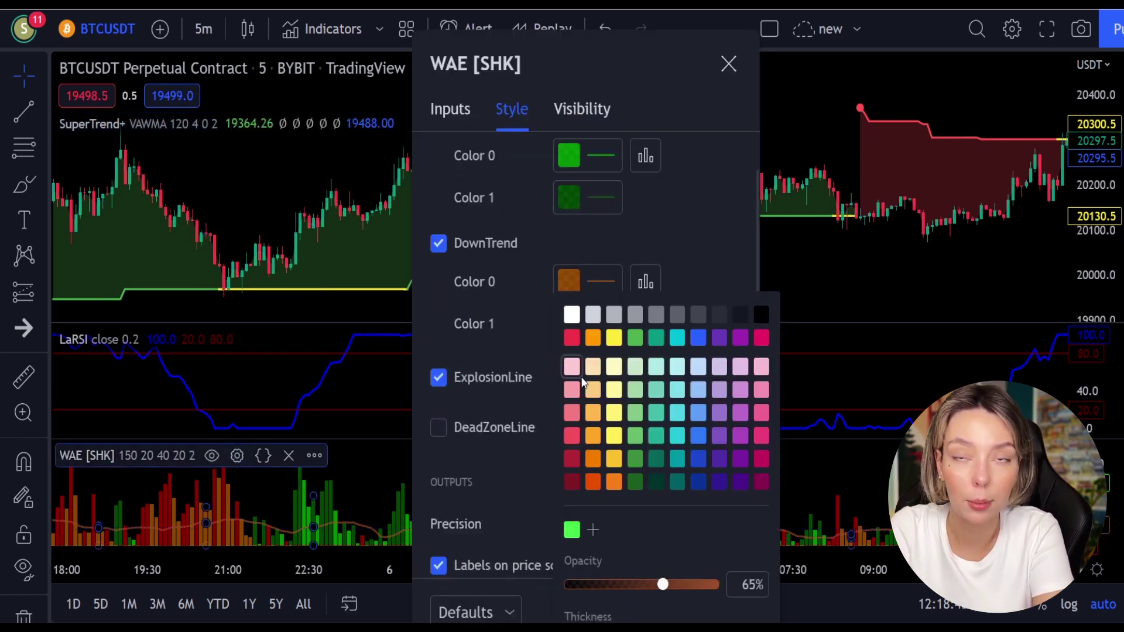
{"action": "left_click", "coordinate": [572, 316]}
{"action": "left_click_drag", "start_coordinate": [668, 588], "coordinate": [732, 591]}
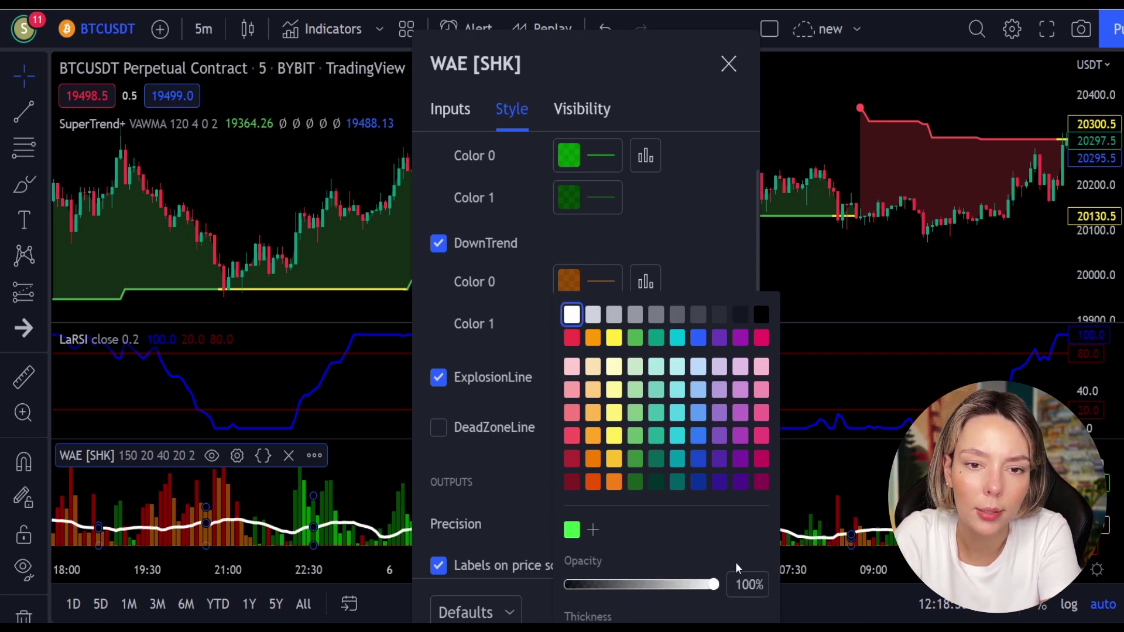
{"action": "left_click", "coordinate": [537, 504]}
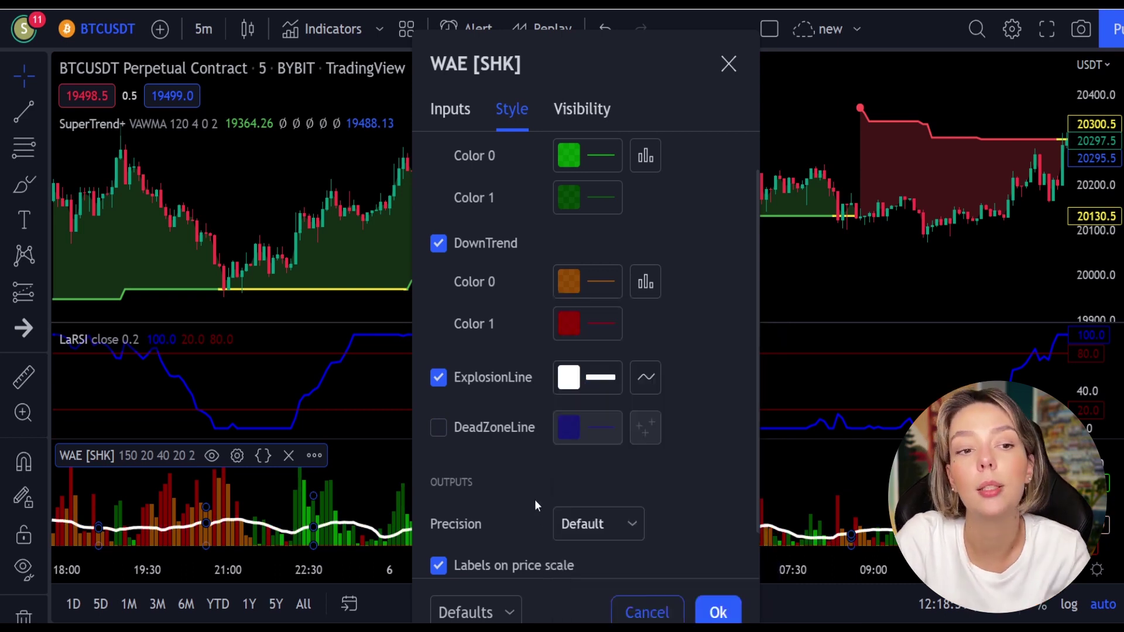
{"action": "left_click", "coordinate": [718, 613]}
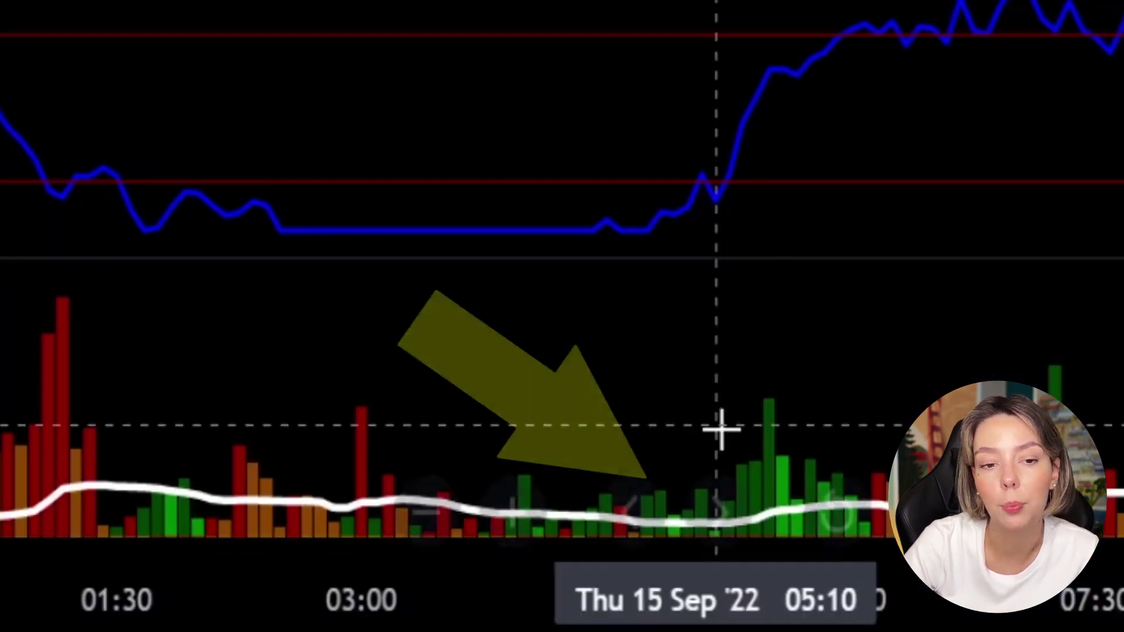
Switch from the TradingView chart to the Bybit homepage.
{"action": "mouse_move", "coordinate": [622, 539]}
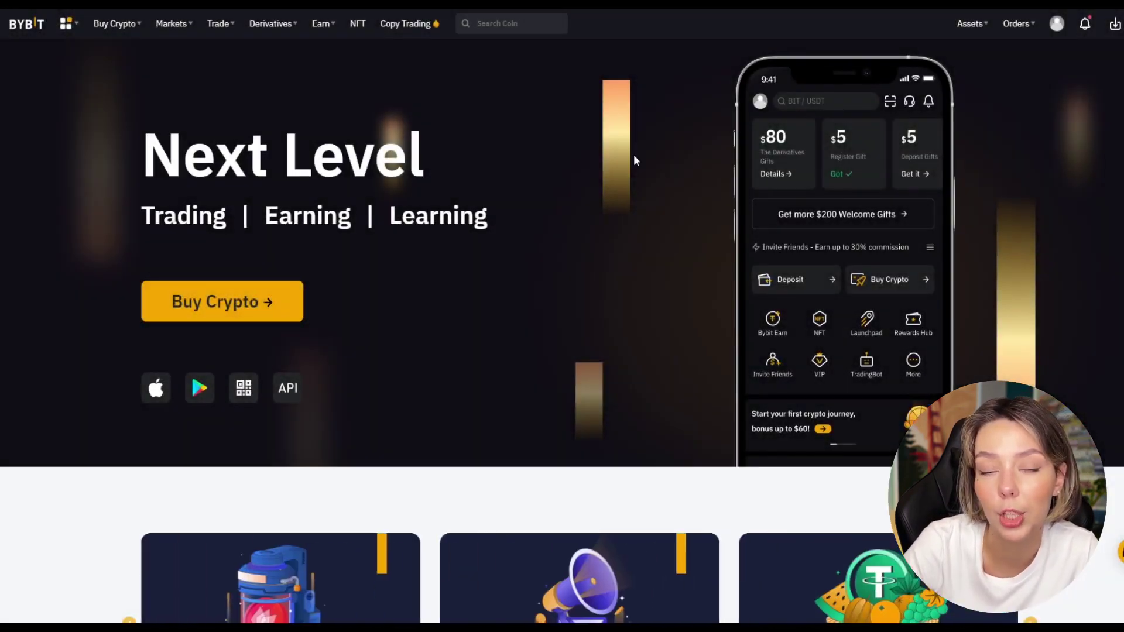
Open Bybit's BTCUSDT perpetual page and view its isolated margin leverage settings.
{"action": "scroll", "coordinate": [630, 168], "scroll_direction": "down", "scroll_amount": 6}
{"action": "scroll", "coordinate": [990, 290], "scroll_direction": "down", "scroll_amount": 12}
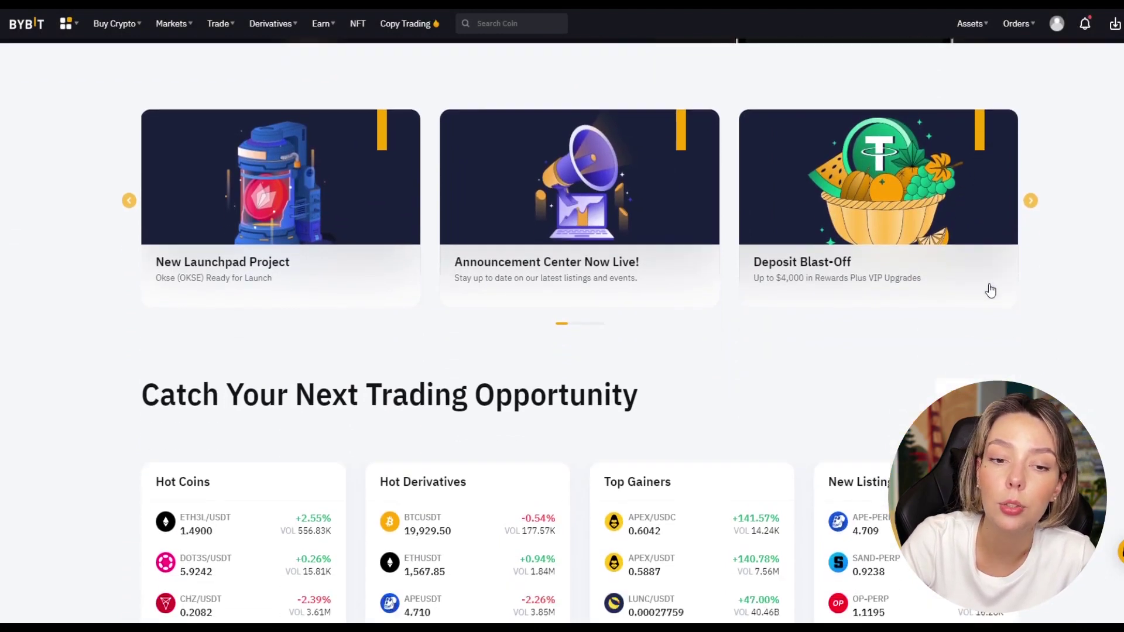
{"action": "scroll", "coordinate": [990, 290], "scroll_direction": "up", "scroll_amount": 18}
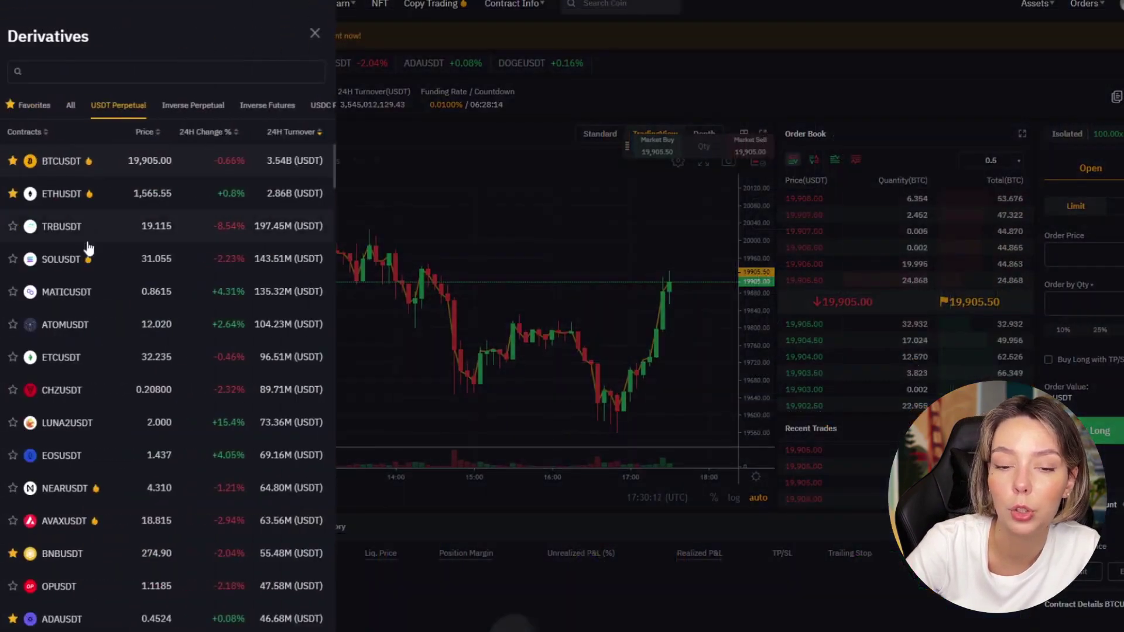
{"action": "scroll", "coordinate": [88, 248], "scroll_direction": "down", "scroll_amount": 20}
{"action": "scroll", "coordinate": [99, 294], "scroll_direction": "down", "scroll_amount": 10}
{"action": "left_click", "coordinate": [505, 194]}
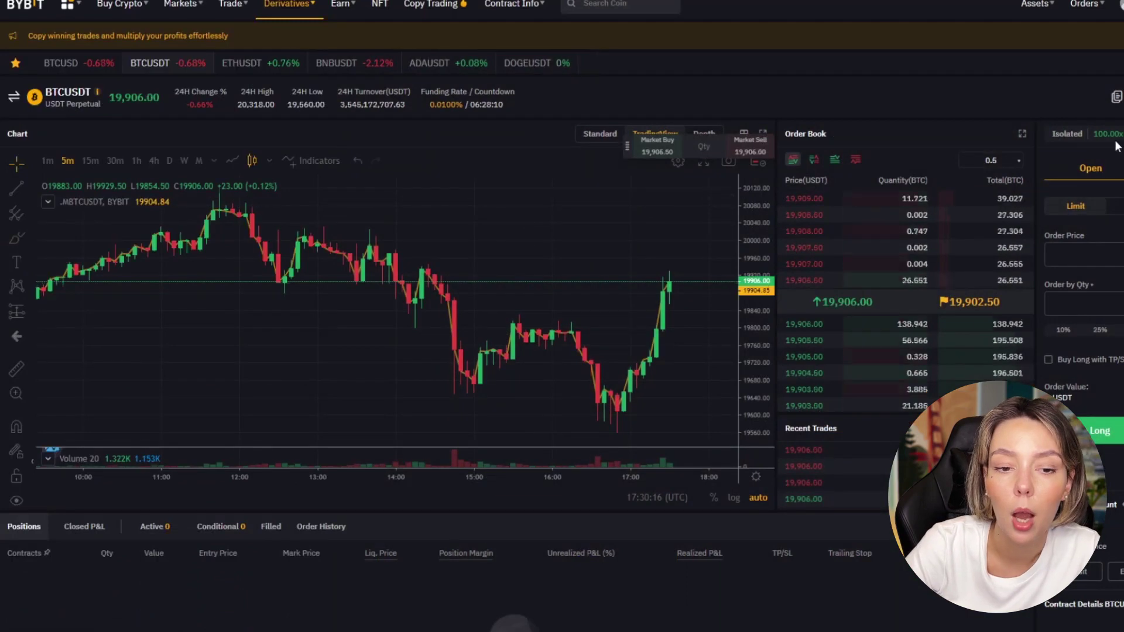
{"action": "left_click", "coordinate": [1063, 134]}
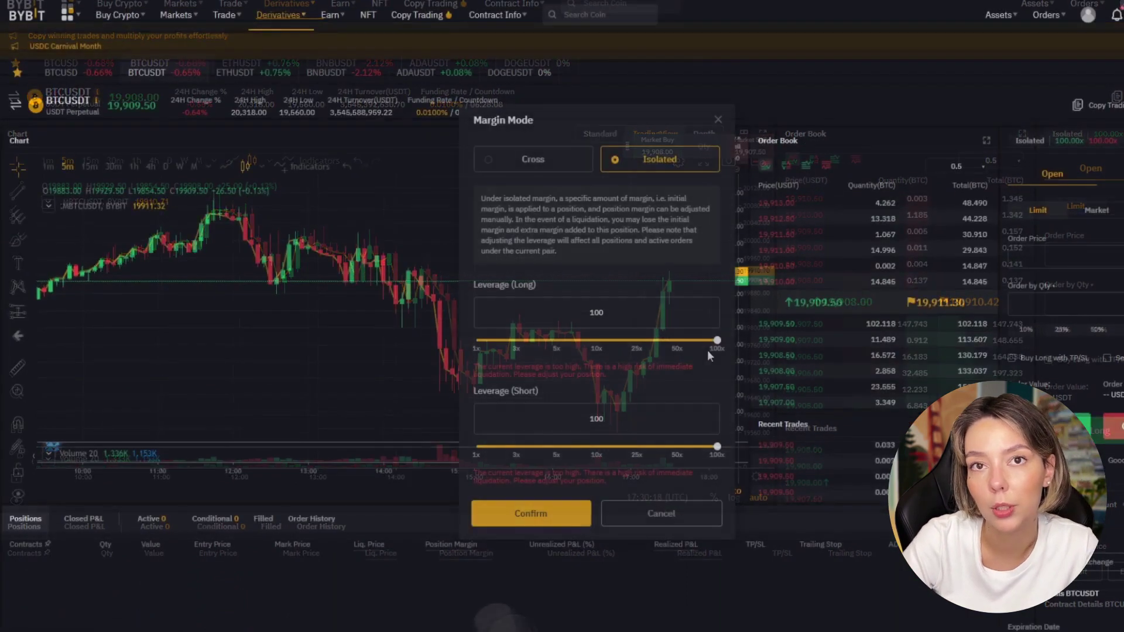
{"action": "left_click_drag", "start_coordinate": [717, 340], "coordinate": [581, 340]}
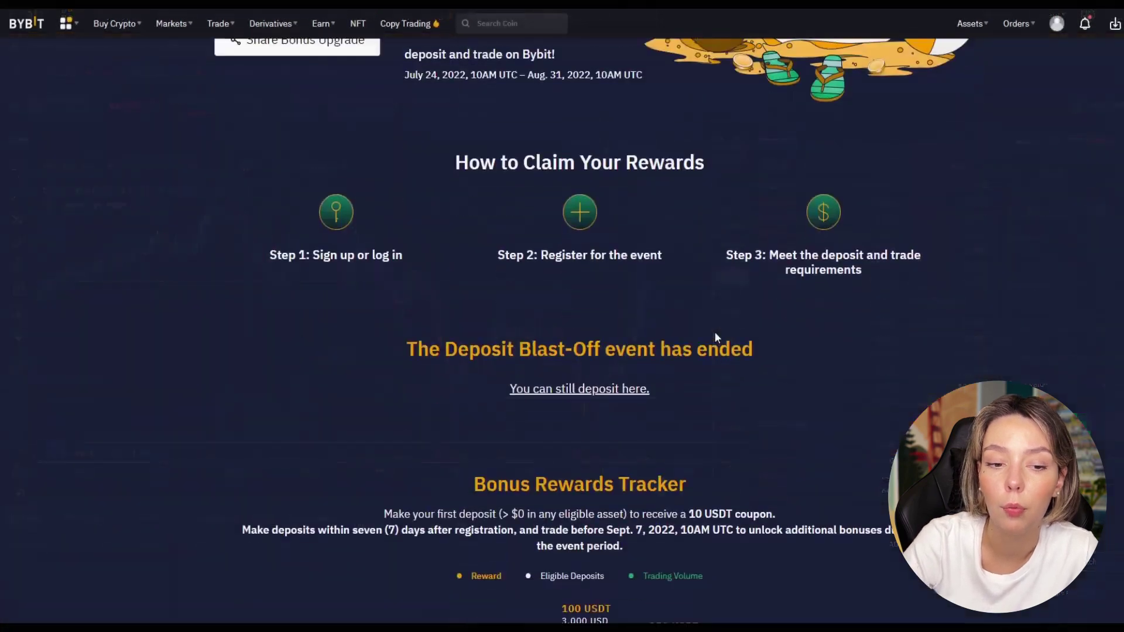
Open the Deposit Blast-Off: Summer Reloaded bonus promotion page.
{"action": "scroll", "coordinate": [714, 332], "scroll_direction": "up", "scroll_amount": 5}
{"action": "left_click_drag", "start_coordinate": [344, 158], "coordinate": [560, 183]}
{"action": "left_click", "coordinate": [559, 182]}
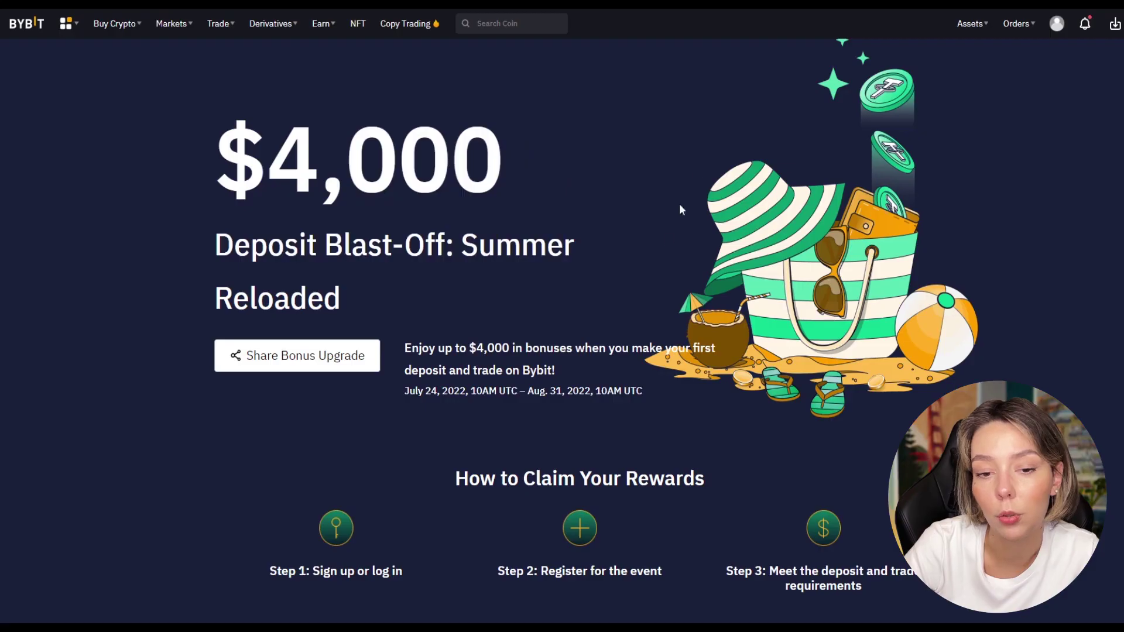
{"action": "scroll", "coordinate": [655, 296], "scroll_direction": "down", "scroll_amount": 7}
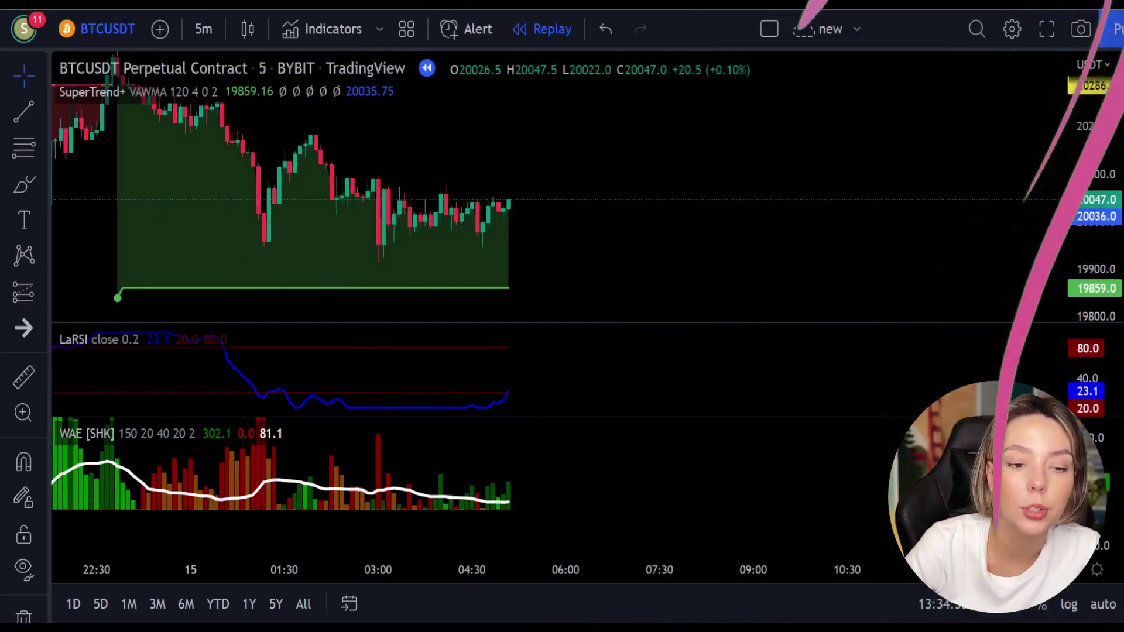
Circle the latest LaRSI and WAE readings in red, then undo the circles.
{"action": "left_click", "coordinate": [16, 183]}
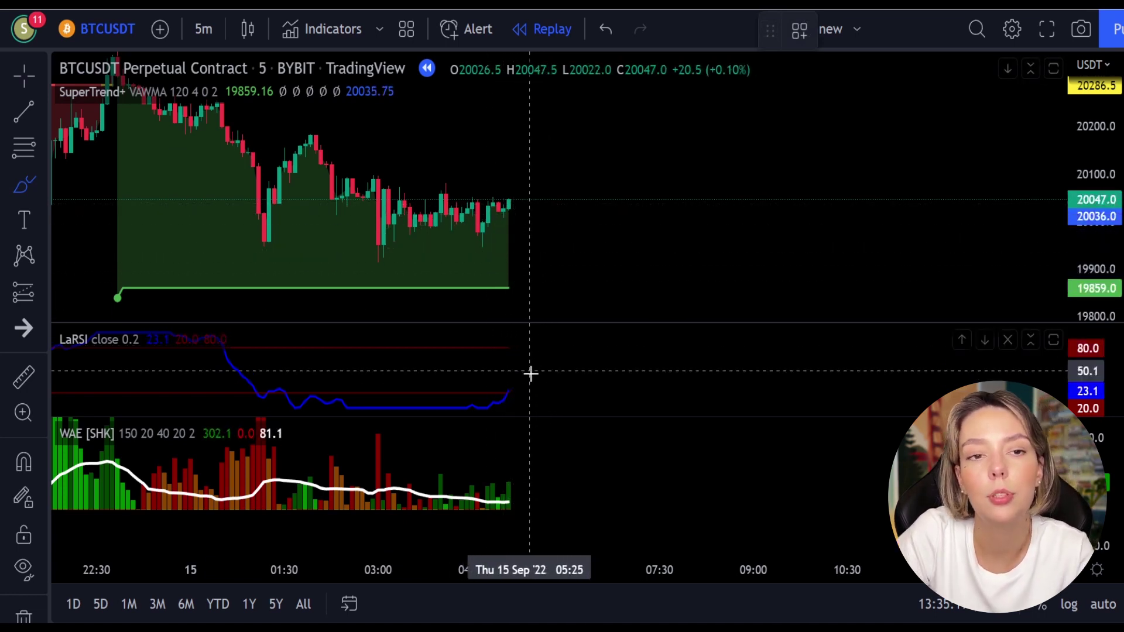
{"action": "mouse_move", "coordinate": [523, 383]}
{"action": "left_mouse_down"}
{"action": "mouse_move", "coordinate": [508, 384]}
{"action": "mouse_move", "coordinate": [508, 398]}
{"action": "left_mouse_up"}
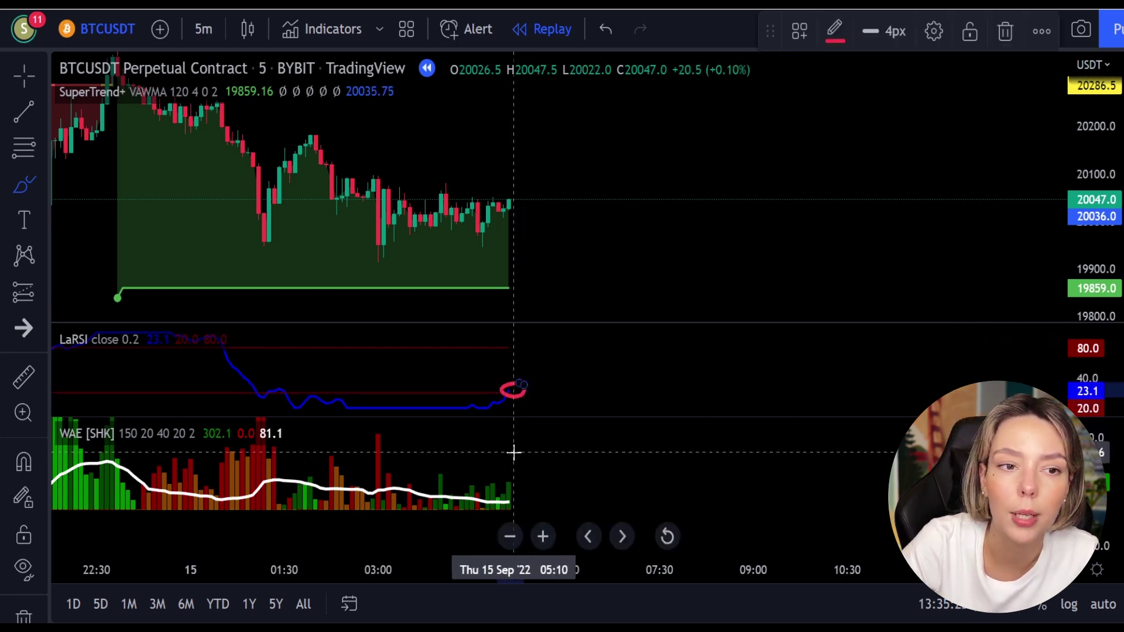
{"action": "mouse_move", "coordinate": [515, 460]}
{"action": "left_mouse_down"}
{"action": "mouse_move", "coordinate": [503, 469]}
{"action": "mouse_move", "coordinate": [521, 489]}
{"action": "left_mouse_up"}
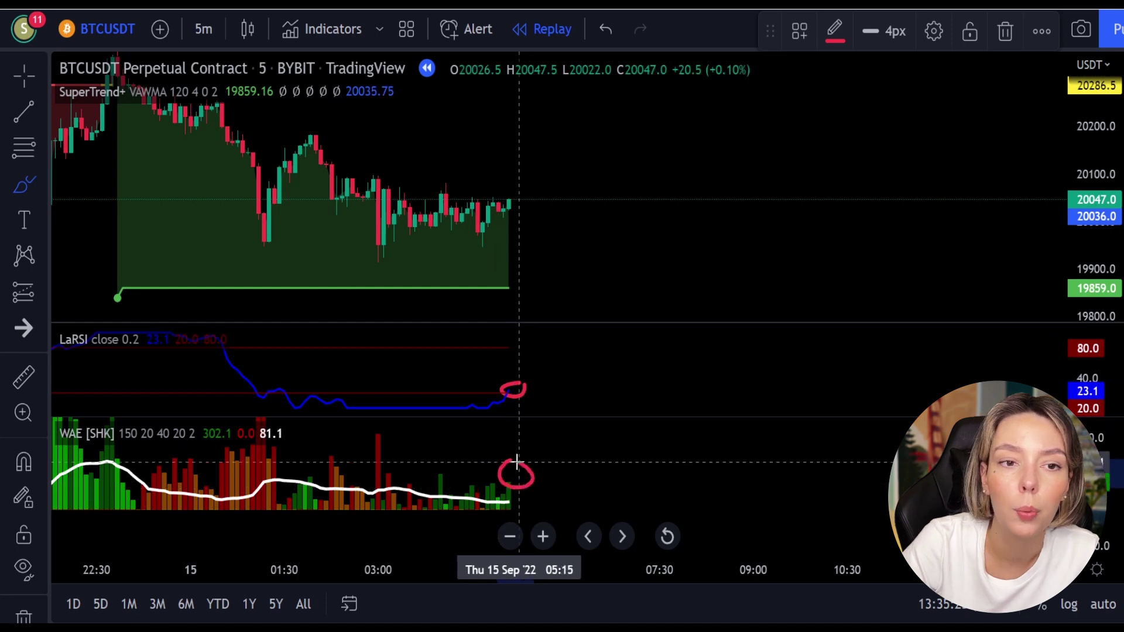
{"action": "key", "text": "ctrl+z"}
{"action": "key", "text": "ctrl+z"}
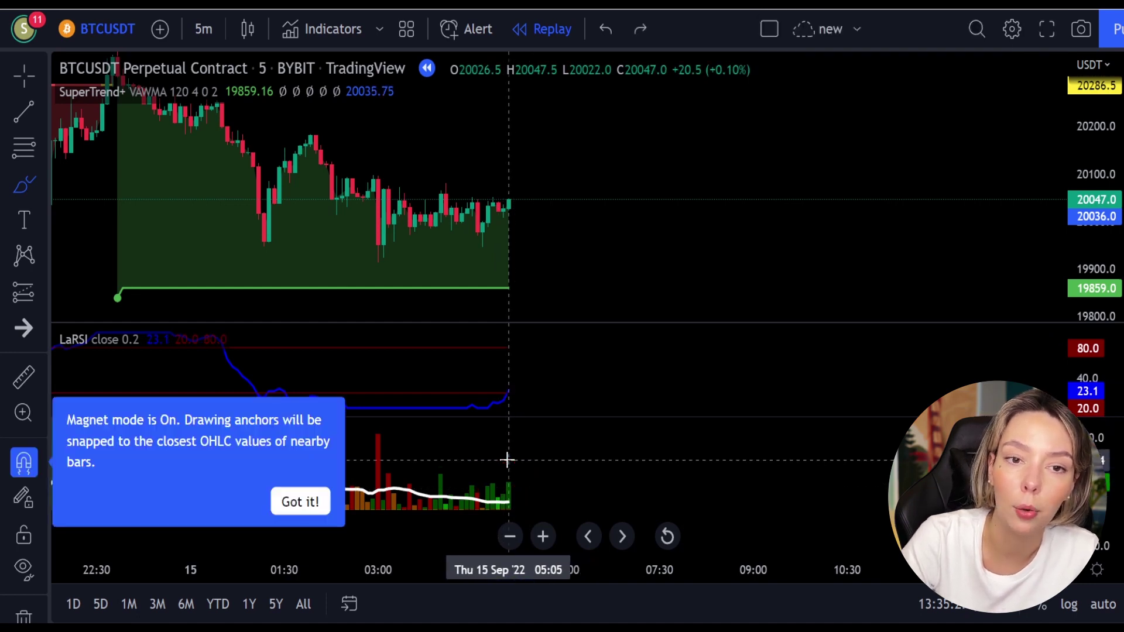
Place a long position at the latest candle with its stop lowered to 19908.
{"action": "left_click", "coordinate": [26, 296]}
{"action": "left_click", "coordinate": [513, 200]}
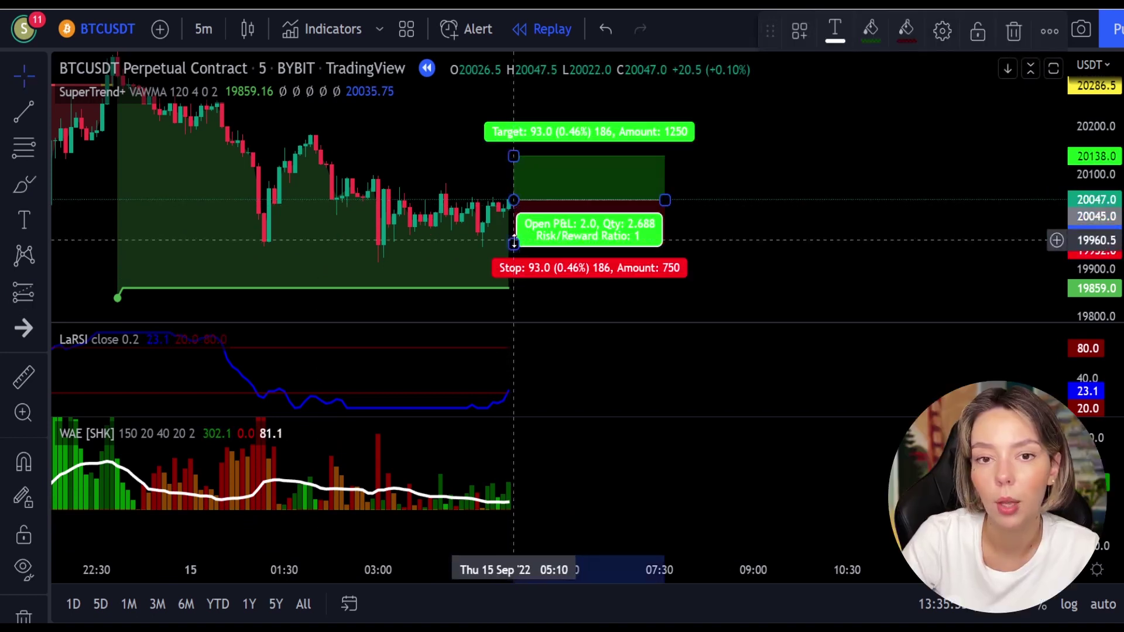
{"action": "left_click_drag", "start_coordinate": [513, 243], "coordinate": [513, 265]}
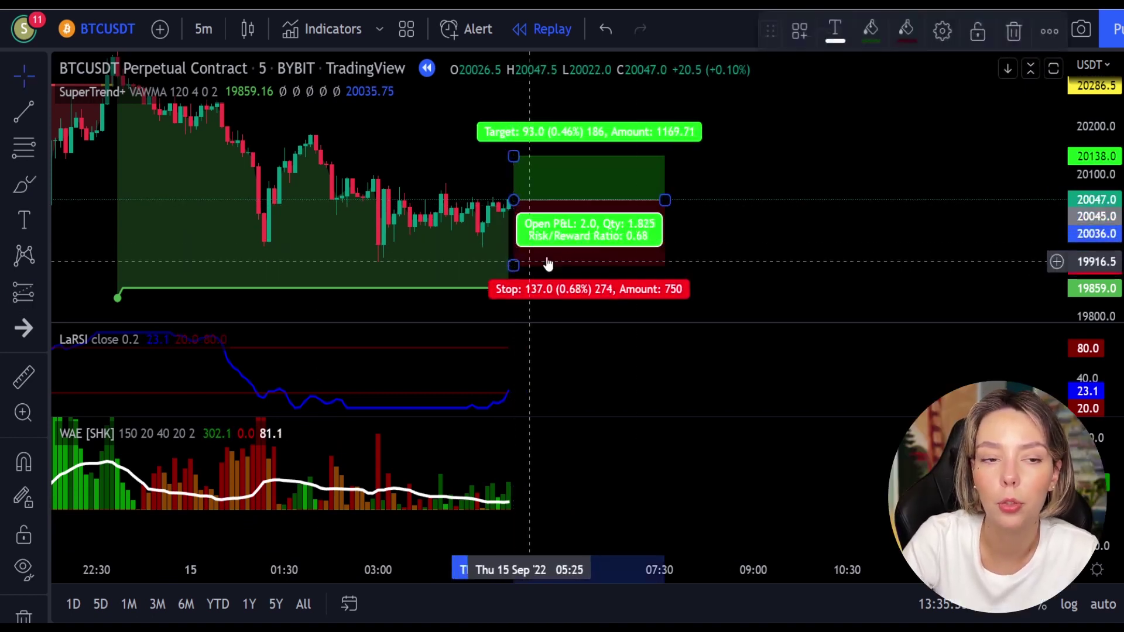
{"action": "left_click", "coordinate": [711, 183]}
{"action": "mouse_move", "coordinate": [711, 183]}
{"action": "left_mouse_down"}
{"action": "mouse_move", "coordinate": [710, 219]}
{"action": "mouse_move", "coordinate": [687, 259]}
{"action": "mouse_move", "coordinate": [683, 231]}
{"action": "left_mouse_up"}
Raise the long position's profit target to 20253.5.
{"action": "left_click", "coordinate": [615, 228]}
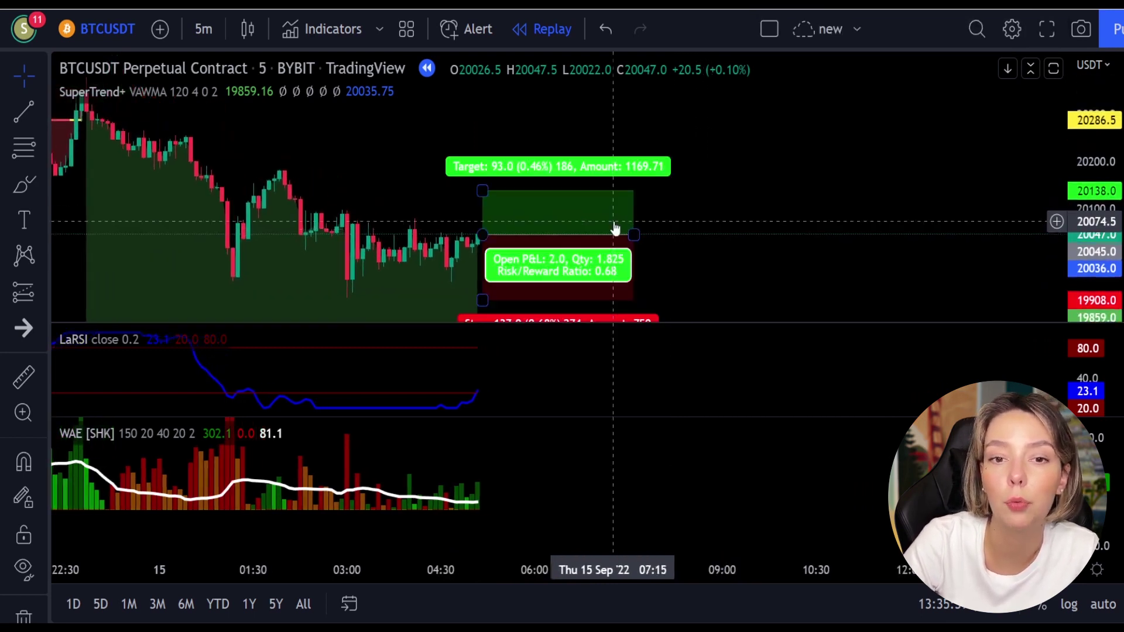
{"action": "left_click", "coordinate": [507, 183]}
{"action": "left_click", "coordinate": [482, 191]}
{"action": "left_click_drag", "start_coordinate": [482, 191], "coordinate": [491, 136]}
{"action": "left_click", "coordinate": [670, 181]}
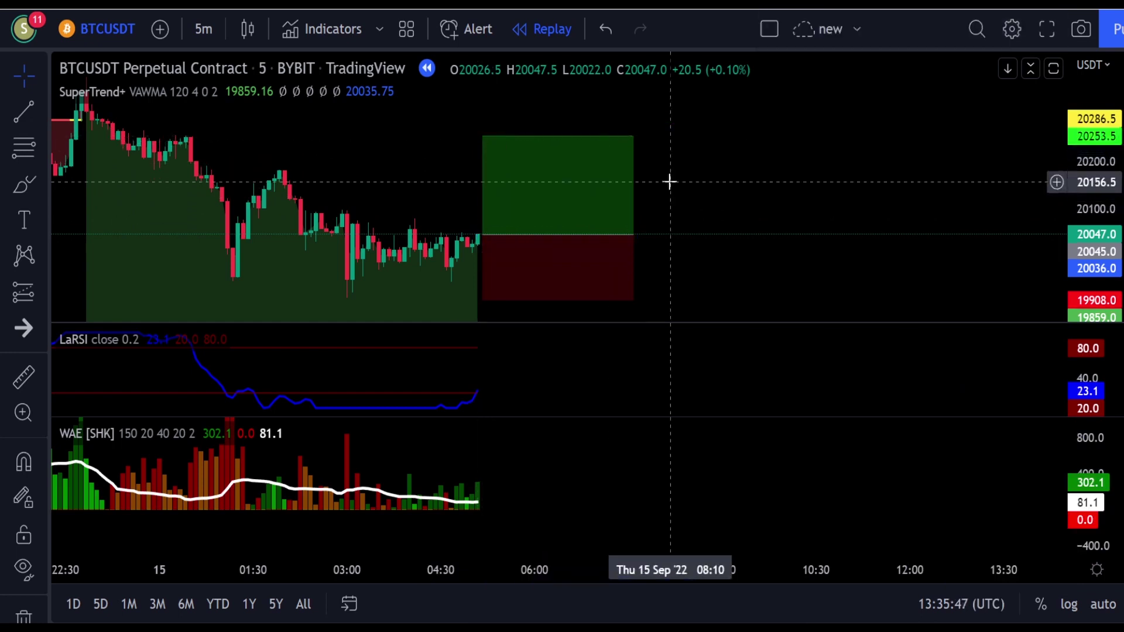
{"action": "left_click_drag", "start_coordinate": [670, 170], "coordinate": [668, 148]}
Replay bars until price climbs into the long's profit zone, then pause.
{"action": "key", "text": "shift+Down"}
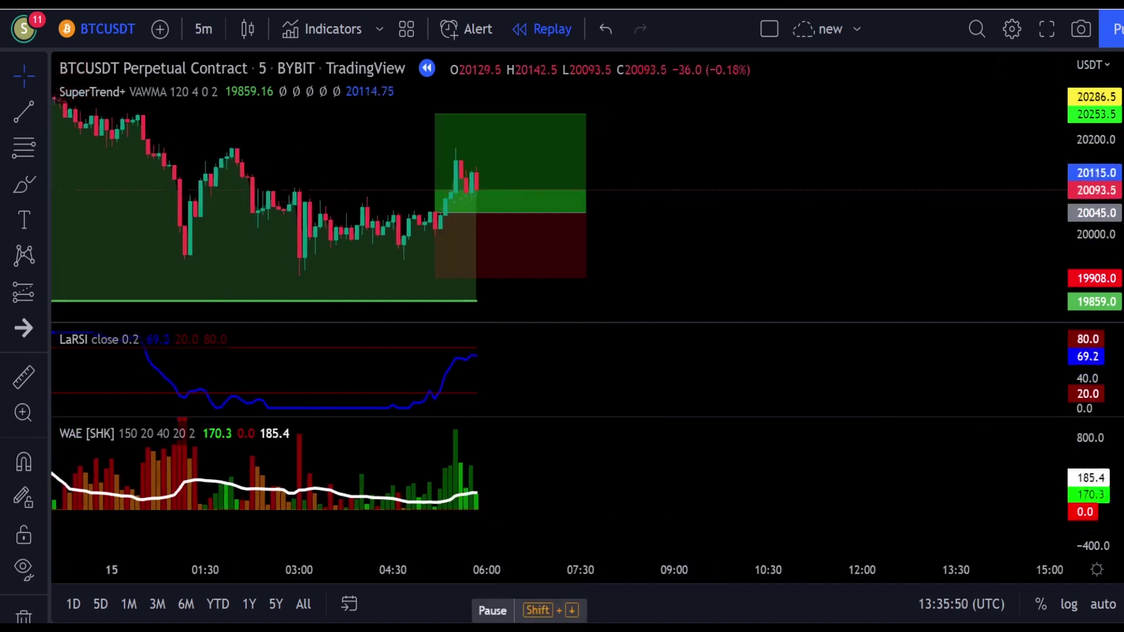
{"action": "key", "text": "shift+Down"}
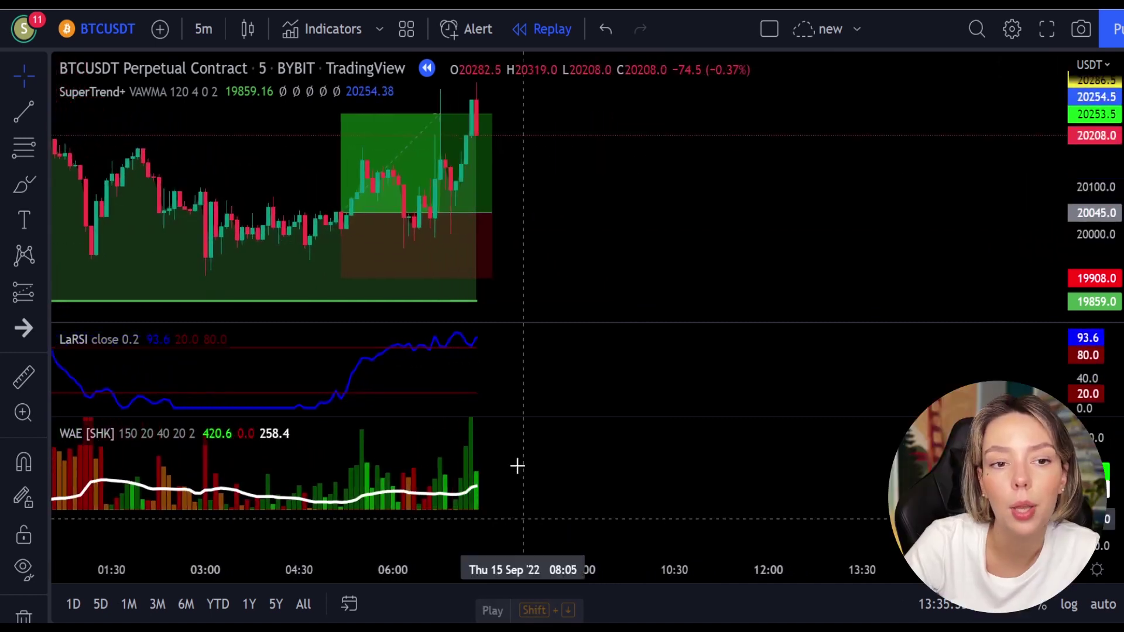
{"action": "left_click", "coordinate": [454, 134]}
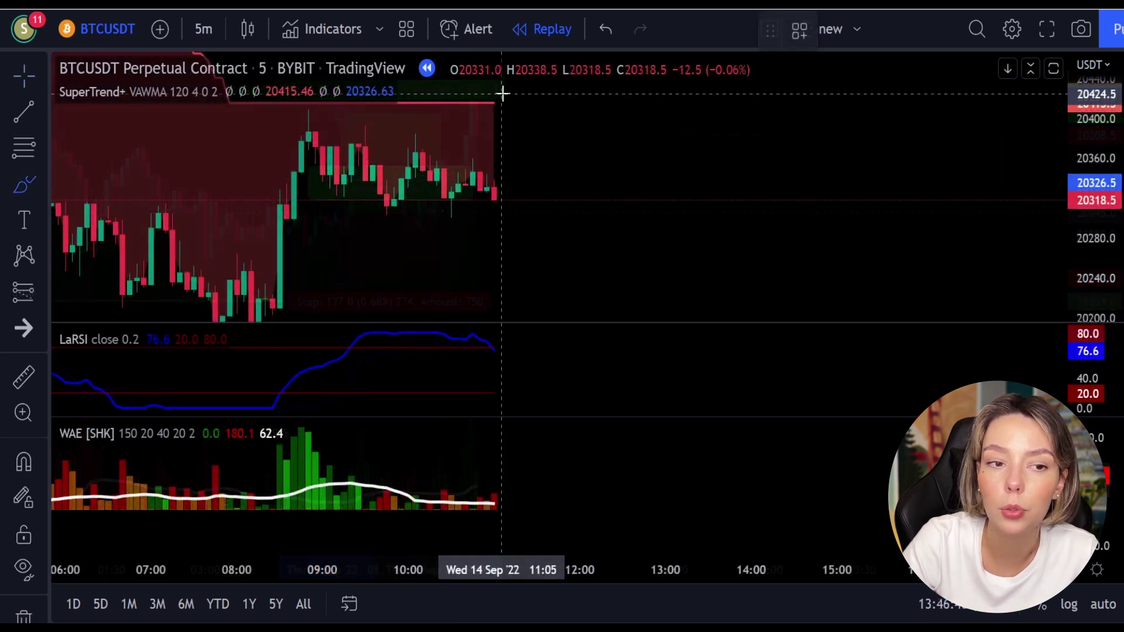
Circle the latest candles under SuperTrend and the WAE bars, removing the LaRSI circle.
{"action": "mouse_move", "coordinate": [502, 93]}
{"action": "left_mouse_down"}
{"action": "mouse_move", "coordinate": [465, 96]}
{"action": "mouse_move", "coordinate": [472, 162]}
{"action": "mouse_move", "coordinate": [537, 89]}
{"action": "mouse_move", "coordinate": [488, 101]}
{"action": "left_mouse_up"}
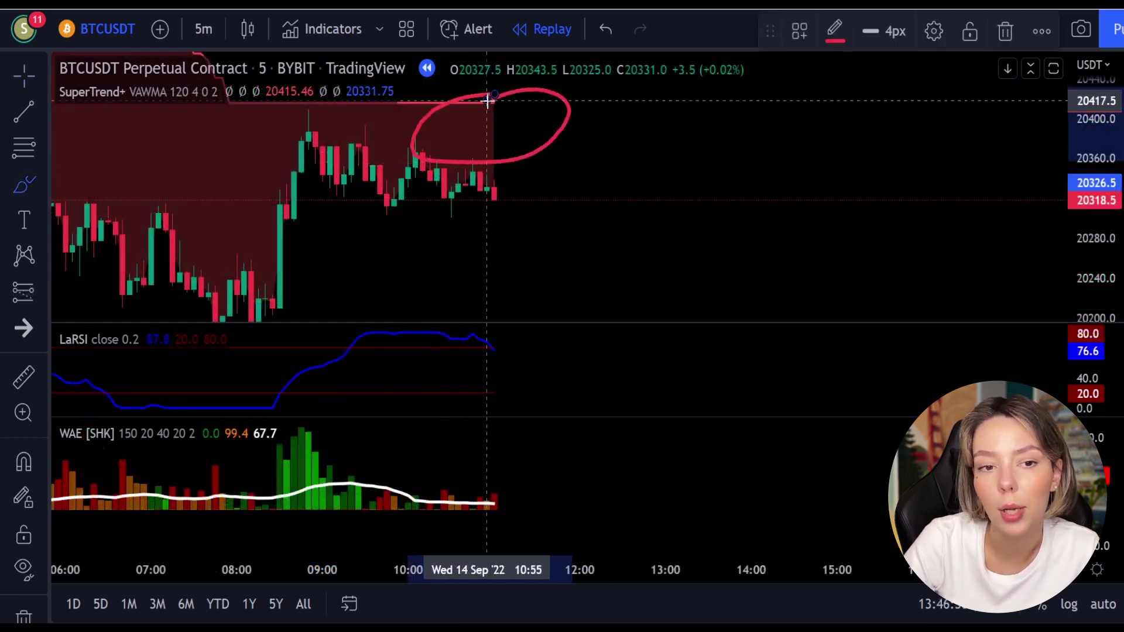
{"action": "mouse_move", "coordinate": [503, 470]}
{"action": "left_mouse_down"}
{"action": "mouse_move", "coordinate": [454, 485]}
{"action": "mouse_move", "coordinate": [489, 507]}
{"action": "mouse_move", "coordinate": [519, 485]}
{"action": "mouse_move", "coordinate": [497, 471]}
{"action": "left_mouse_up"}
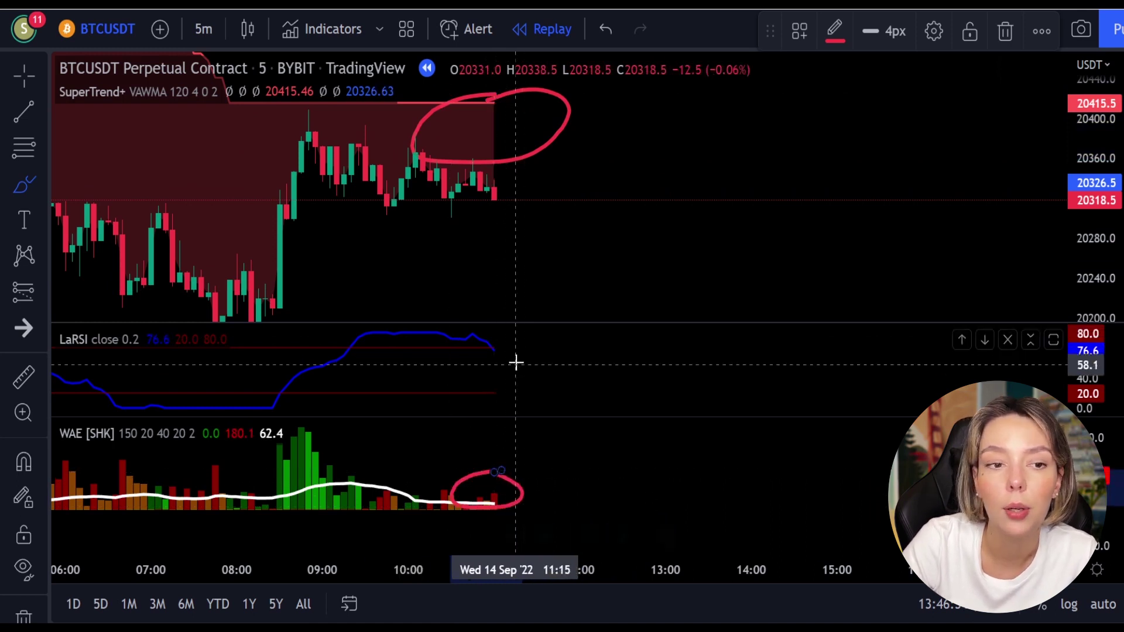
{"action": "mouse_move", "coordinate": [506, 340]}
{"action": "left_mouse_down"}
{"action": "mouse_move", "coordinate": [477, 354]}
{"action": "mouse_move", "coordinate": [509, 350]}
{"action": "left_mouse_up"}
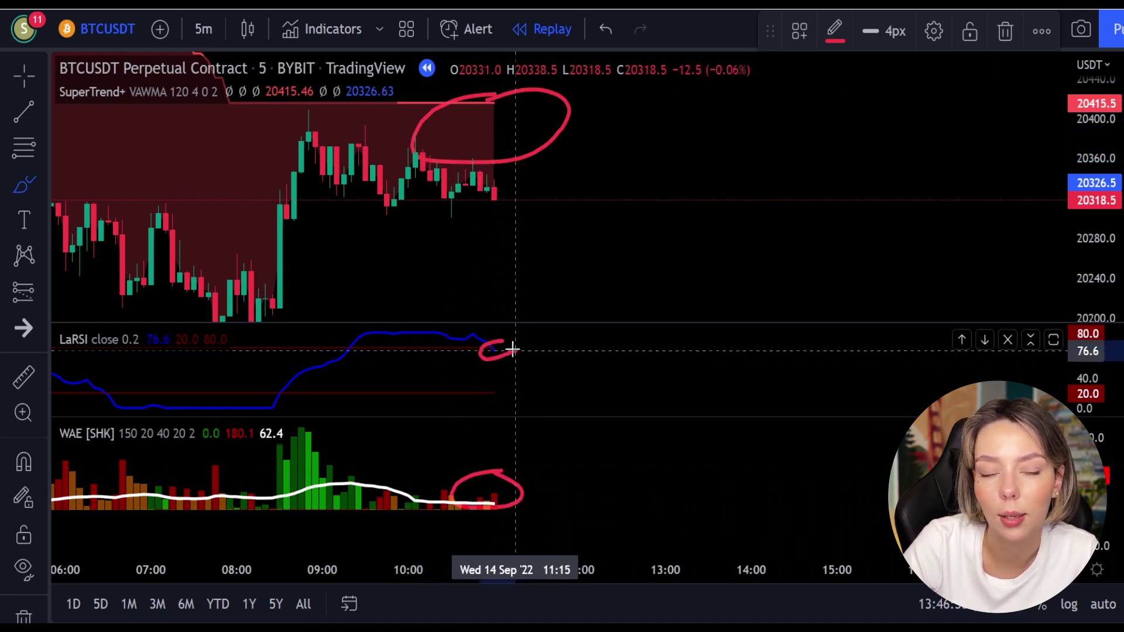
{"action": "key", "text": "ctrl+z"}
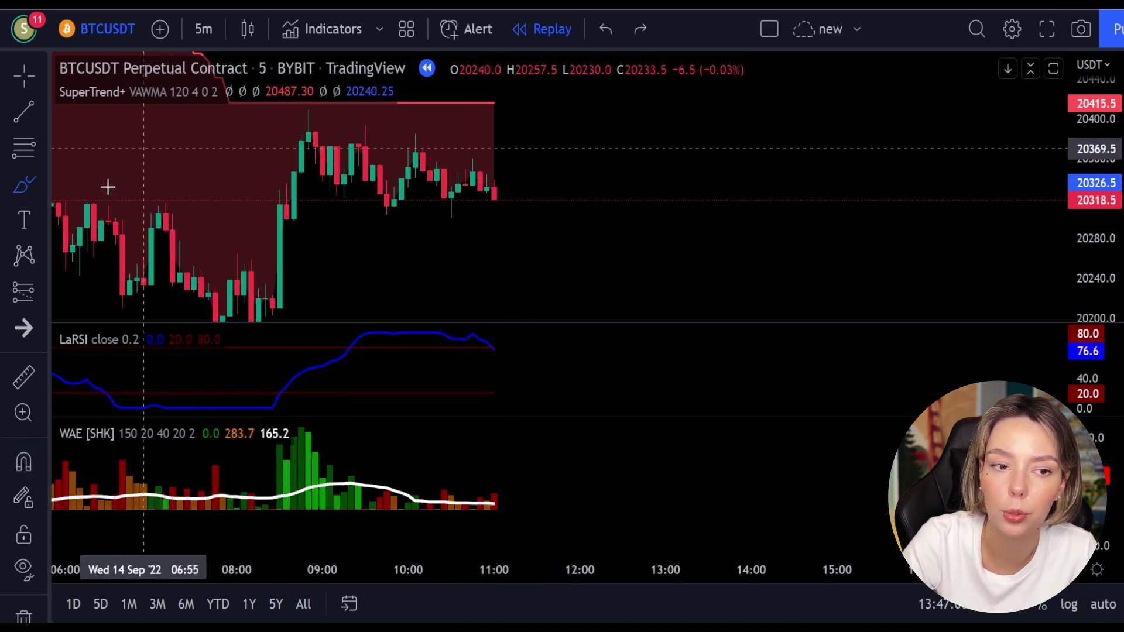
Place a short at 20330.5 with stop 20361.5 and target 20284, then replay.
{"action": "left_click", "coordinate": [23, 297]}
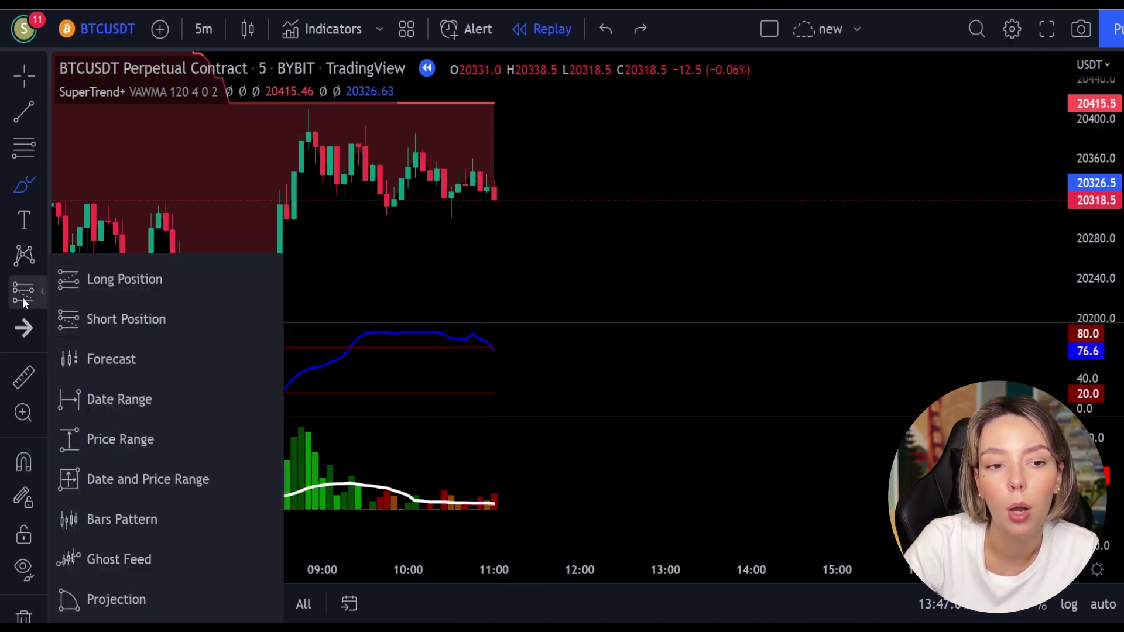
{"action": "left_click", "coordinate": [124, 317]}
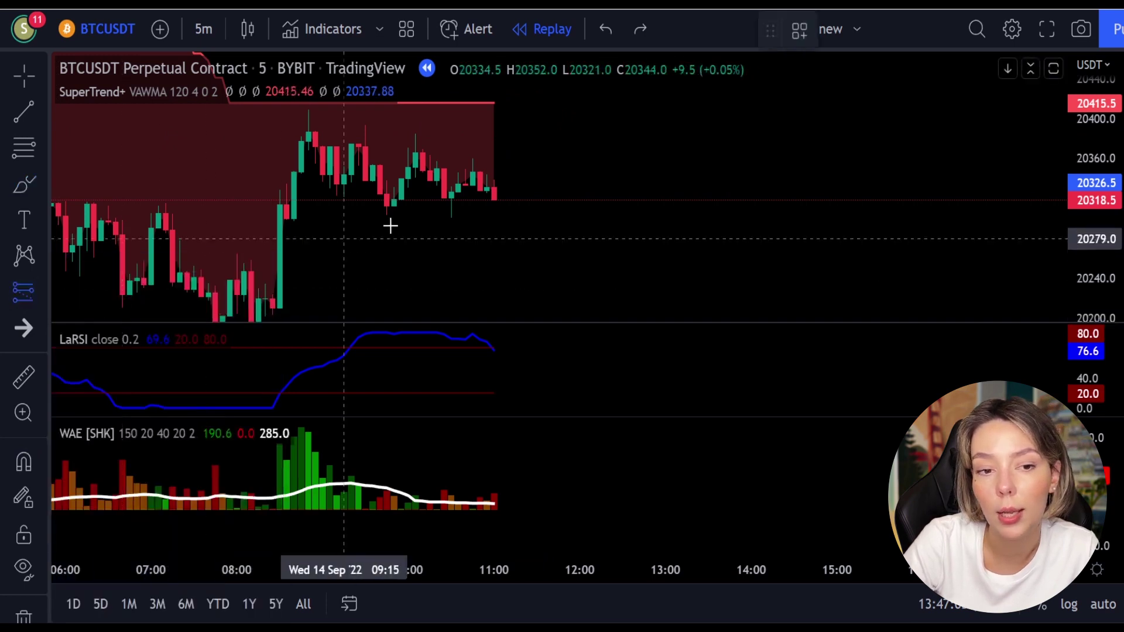
{"action": "left_click", "coordinate": [498, 188]}
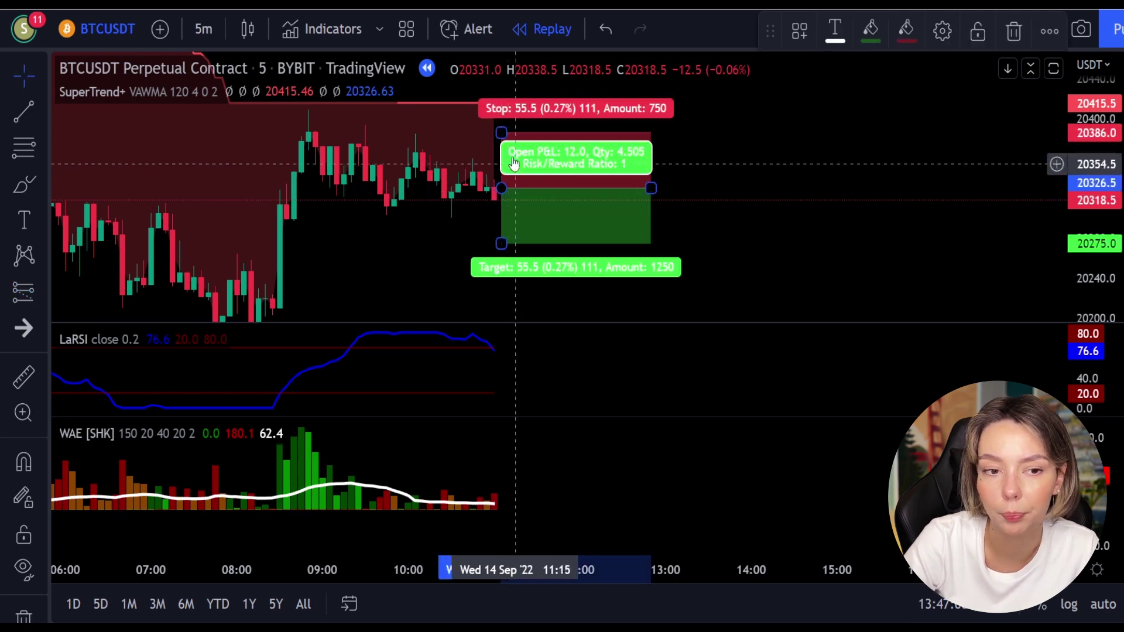
{"action": "left_click_drag", "start_coordinate": [502, 114], "coordinate": [504, 165]}
{"action": "left_click_drag", "start_coordinate": [501, 243], "coordinate": [501, 228]}
{"action": "left_click_drag", "start_coordinate": [504, 166], "coordinate": [504, 157]}
{"action": "left_click_drag", "start_coordinate": [502, 228], "coordinate": [502, 235]}
{"action": "left_click_drag", "start_coordinate": [651, 188], "coordinate": [736, 184]}
{"action": "key", "text": "shift+Down"}
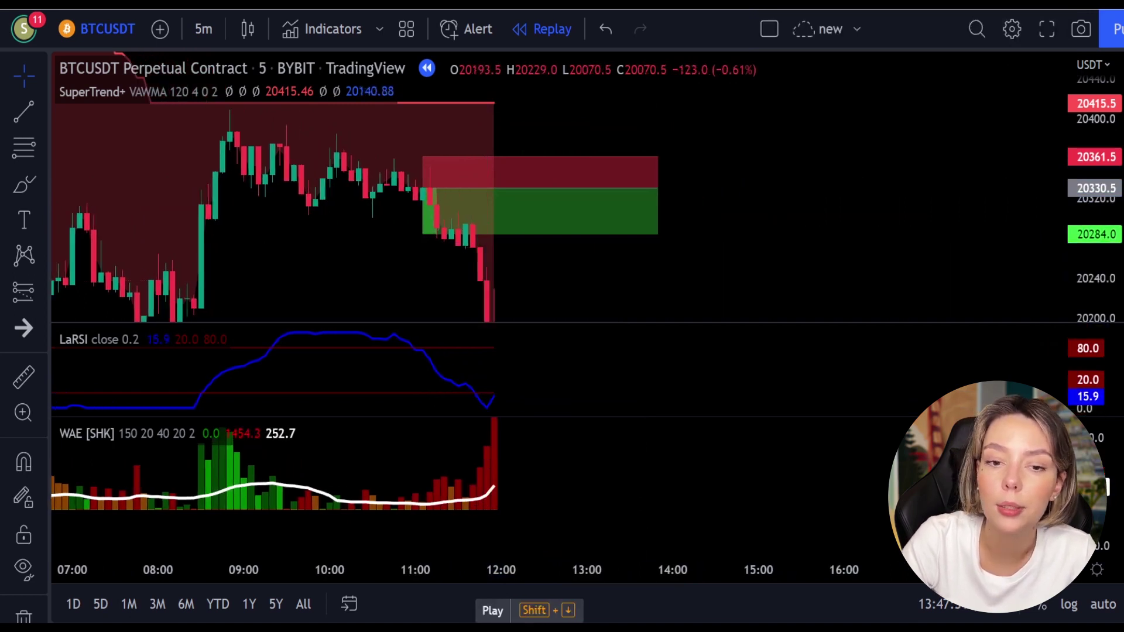
Shorten the short position's box to end at the exit bar, showing 1.5 risk/reward.
{"action": "left_click", "coordinate": [465, 193]}
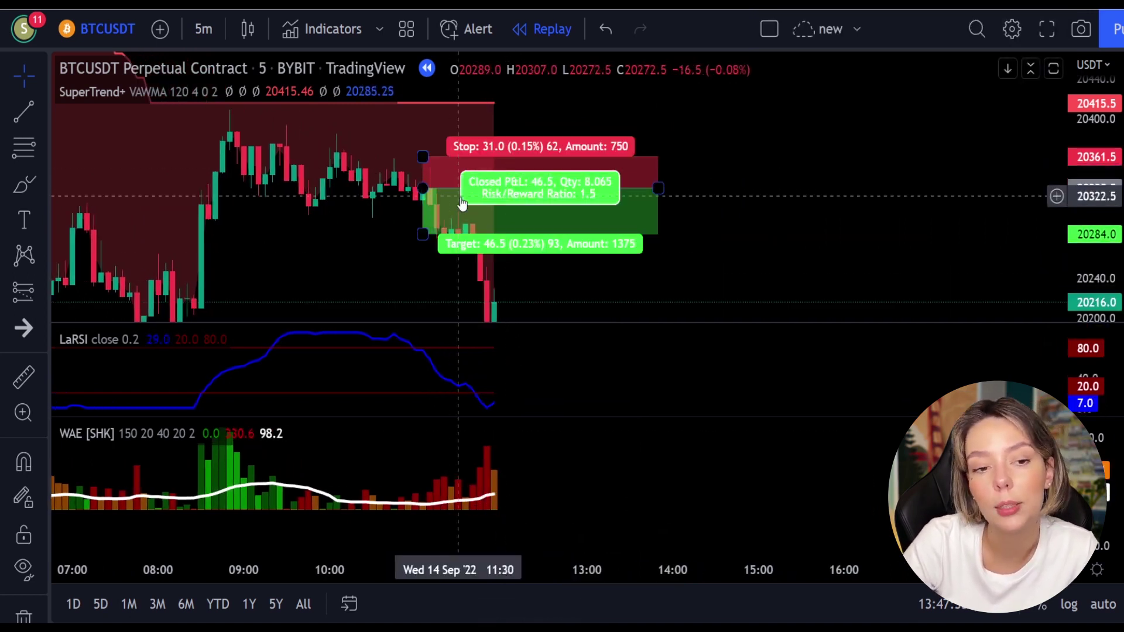
{"action": "left_click", "coordinate": [657, 190]}
{"action": "left_click_drag", "start_coordinate": [657, 190], "coordinate": [437, 232]}
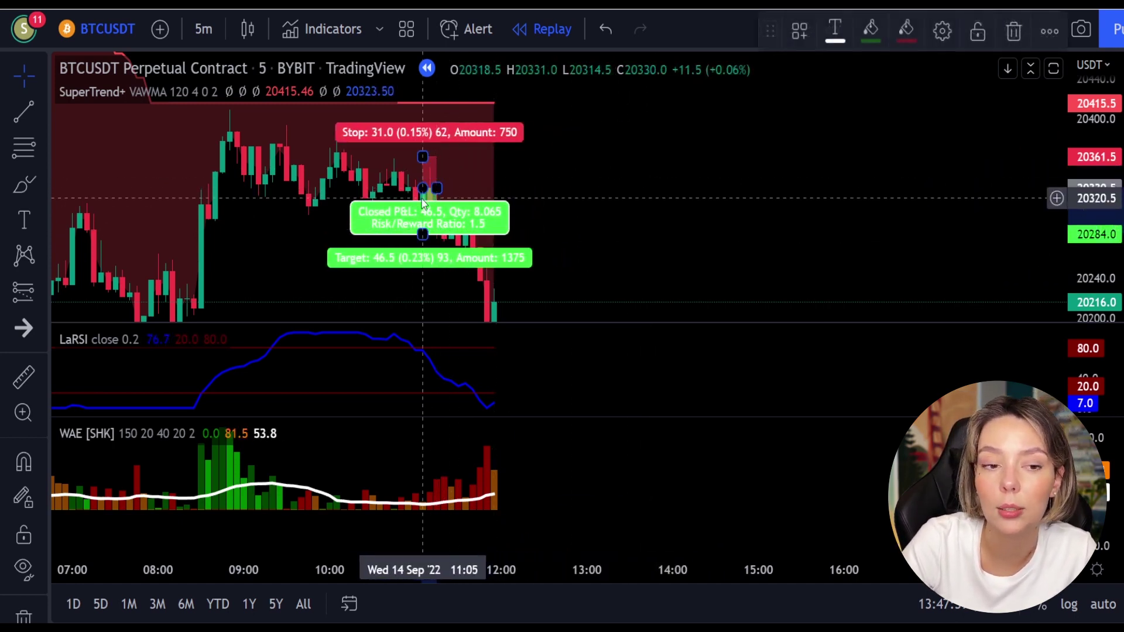
{"action": "left_click", "coordinate": [627, 133]}
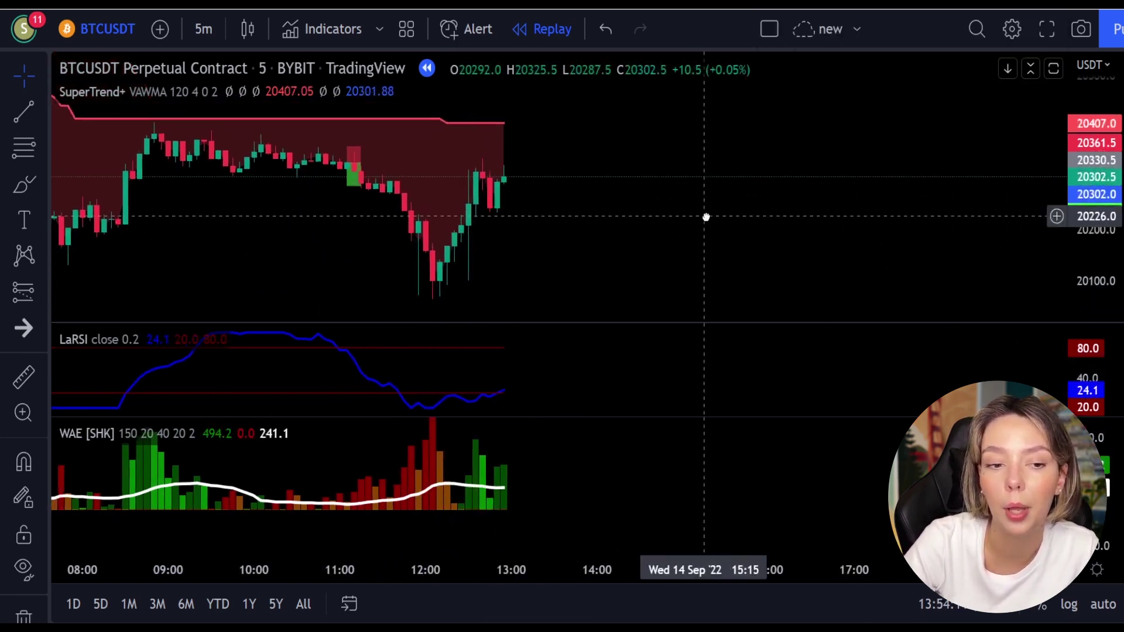
Circle the latest WAE, LaRSI and SuperTrend signals in red, then draw and undo a red X.
{"action": "mouse_move", "coordinate": [517, 431]}
{"action": "left_mouse_down"}
{"action": "mouse_move", "coordinate": [462, 467]}
{"action": "mouse_move", "coordinate": [527, 472]}
{"action": "left_mouse_up"}
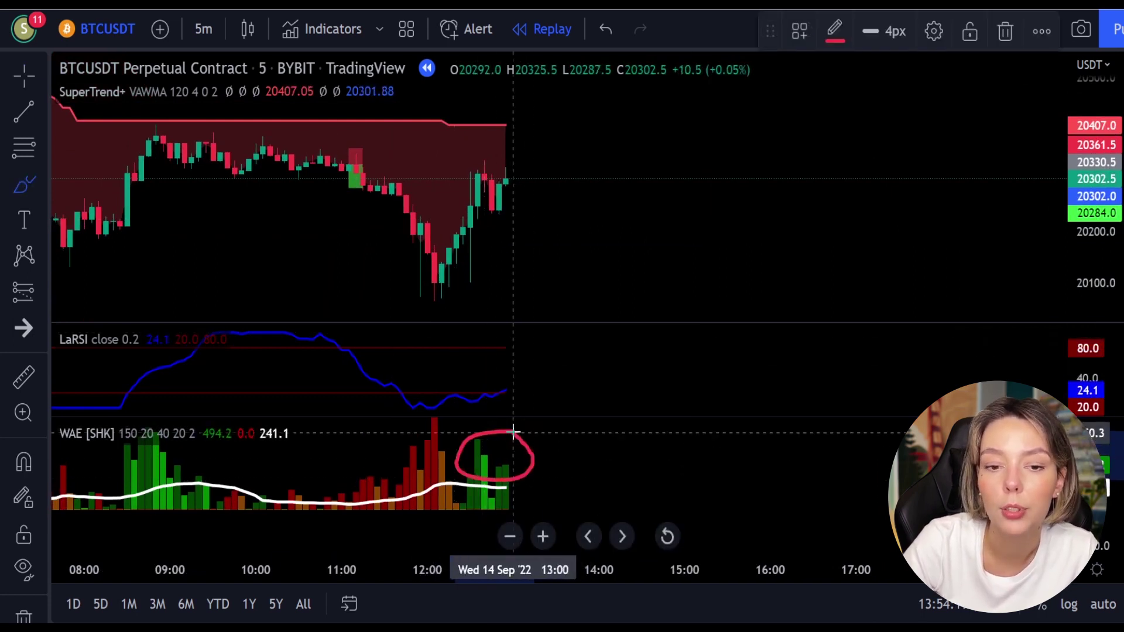
{"action": "mouse_move", "coordinate": [517, 370]}
{"action": "left_mouse_down"}
{"action": "mouse_move", "coordinate": [495, 379]}
{"action": "mouse_move", "coordinate": [528, 401]}
{"action": "mouse_move", "coordinate": [511, 363]}
{"action": "left_mouse_up"}
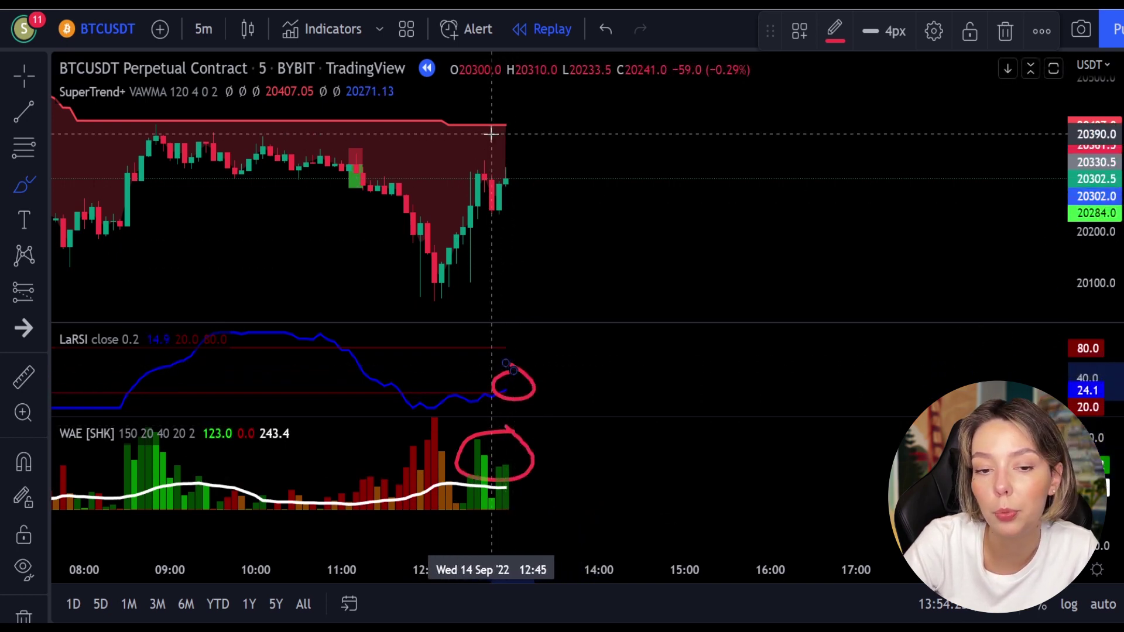
{"action": "mouse_move", "coordinate": [490, 134]}
{"action": "left_mouse_down"}
{"action": "mouse_move", "coordinate": [484, 118]}
{"action": "mouse_move", "coordinate": [428, 161]}
{"action": "left_mouse_up"}
{"action": "left_click_drag", "start_coordinate": [593, 135], "coordinate": [757, 194]}
{"action": "left_click_drag", "start_coordinate": [741, 100], "coordinate": [630, 241]}
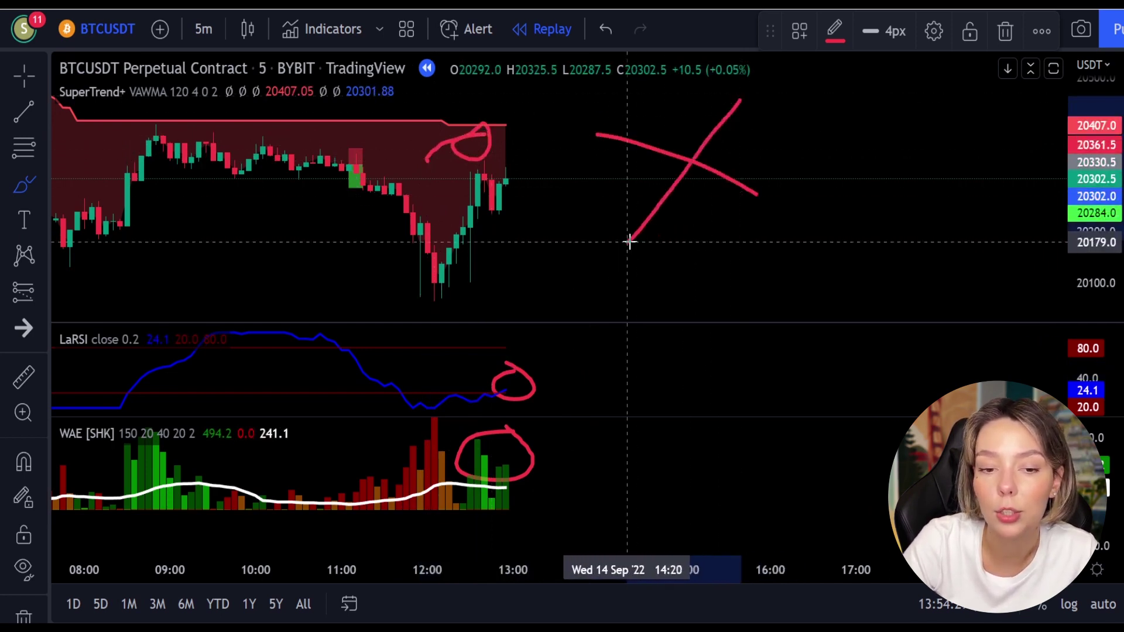
{"action": "key", "text": "ctrl+z"}
{"action": "key", "text": "ctrl+z"}
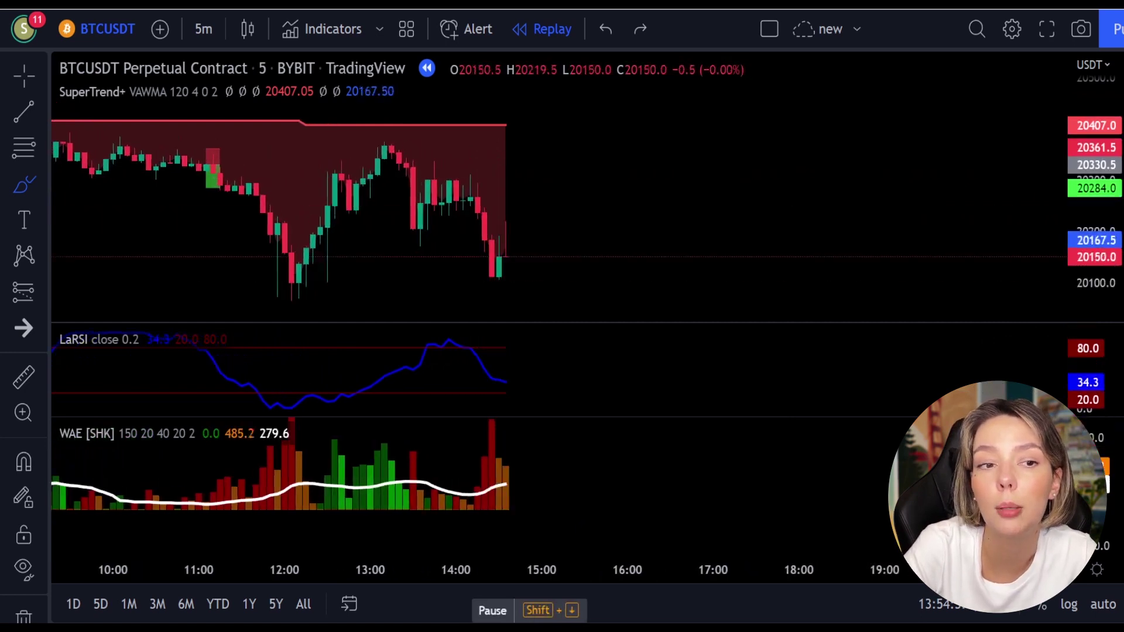
Pause the replay, jump to the 8 September point near 04:00, and resume playing.
{"action": "key", "text": "shift+Down"}
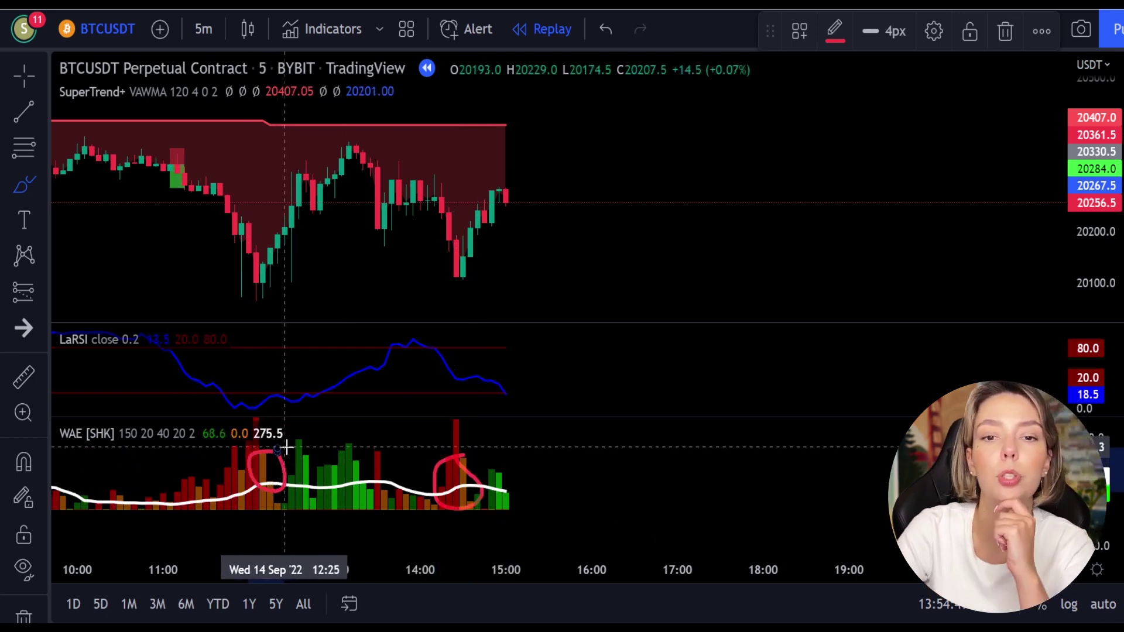
{"action": "left_click", "coordinate": [23, 463]}
{"action": "left_click", "coordinate": [299, 500]}
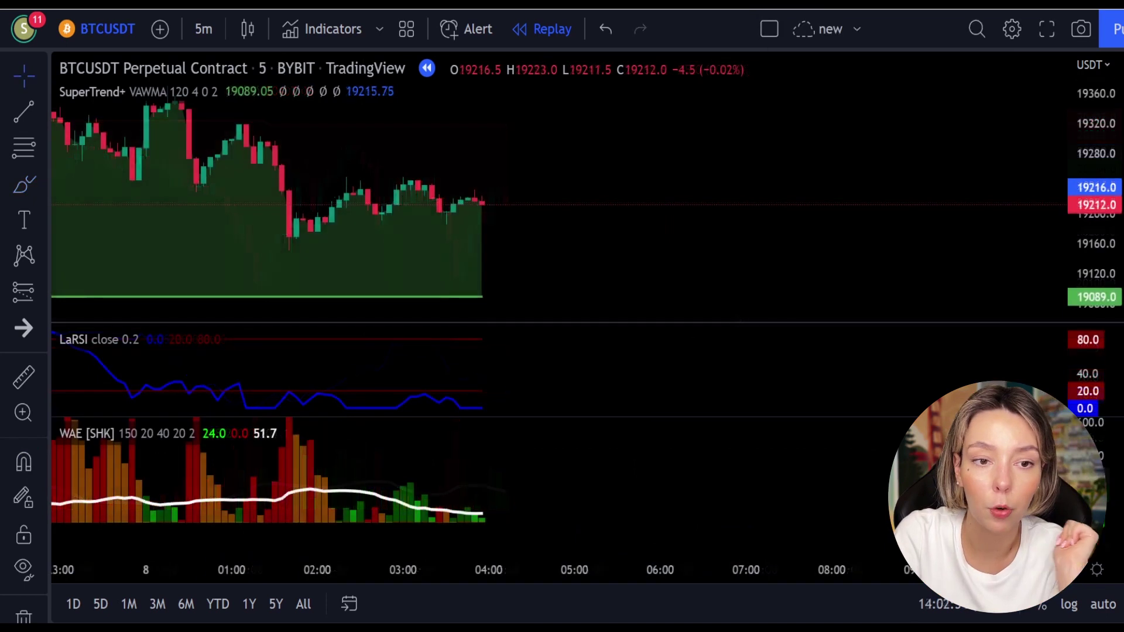
{"action": "left_click", "coordinate": [487, 591]}
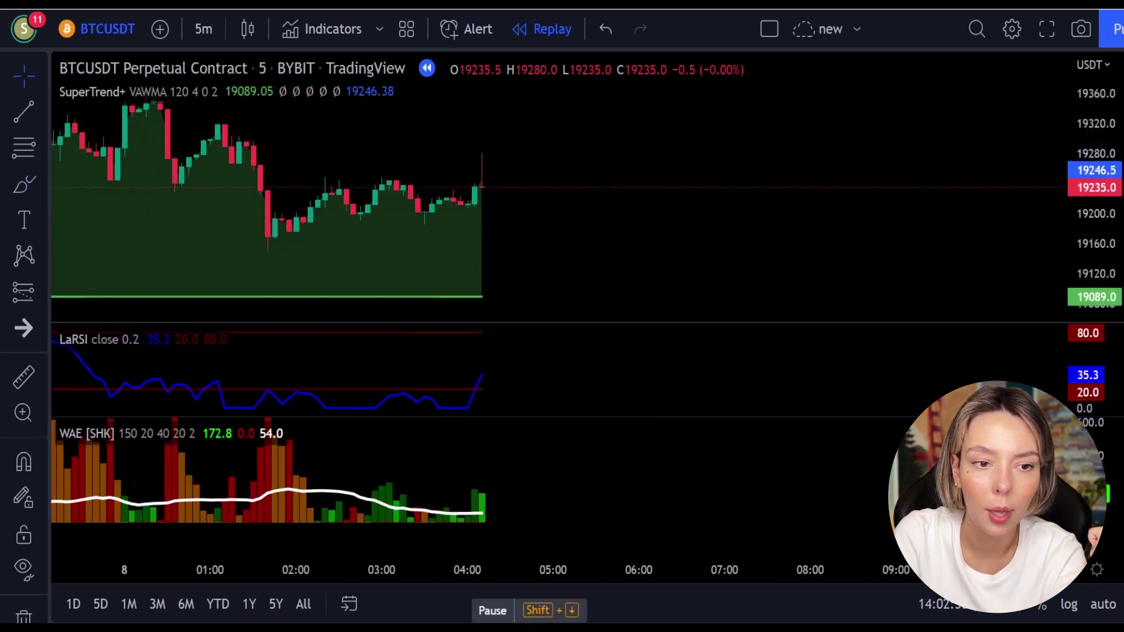
Pause the replay, freehand-circle the SuperTrend and LaRSI signals, then undo the circles.
{"action": "left_click", "coordinate": [489, 591]}
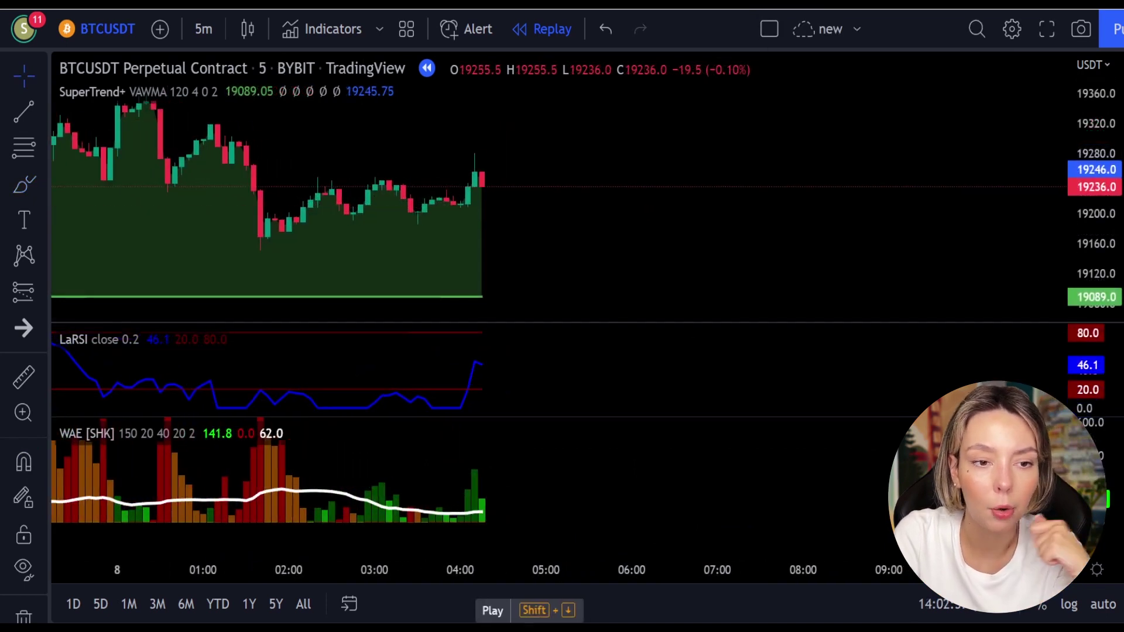
{"action": "left_click", "coordinate": [23, 185]}
{"action": "left_click_drag", "start_coordinate": [501, 233], "coordinate": [440, 280]}
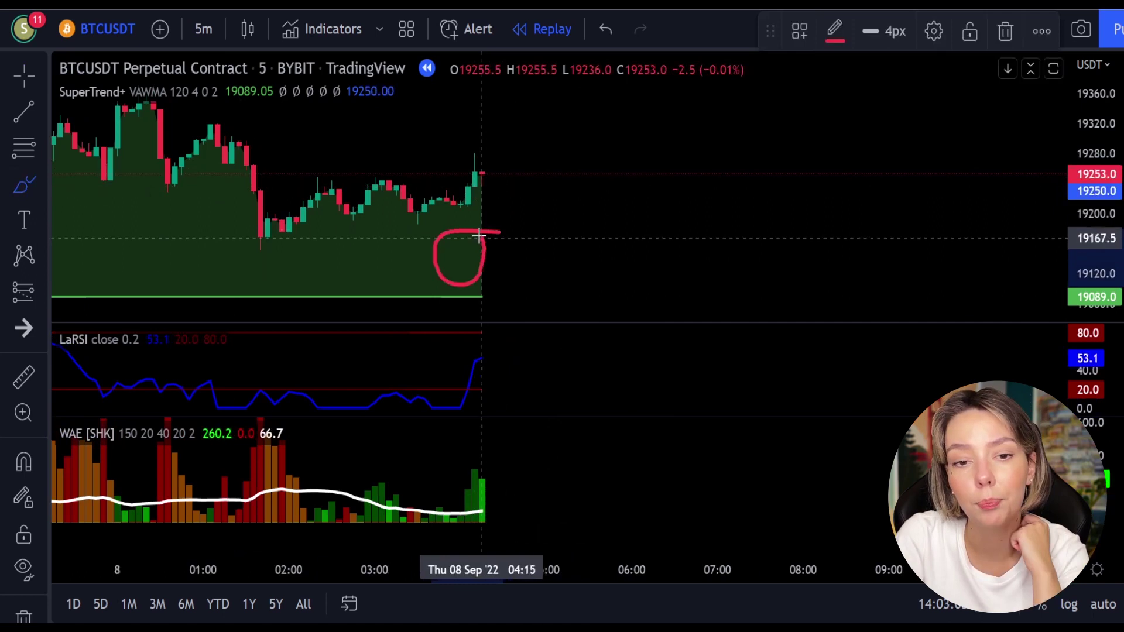
{"action": "left_click_drag", "start_coordinate": [482, 240], "coordinate": [483, 241]}
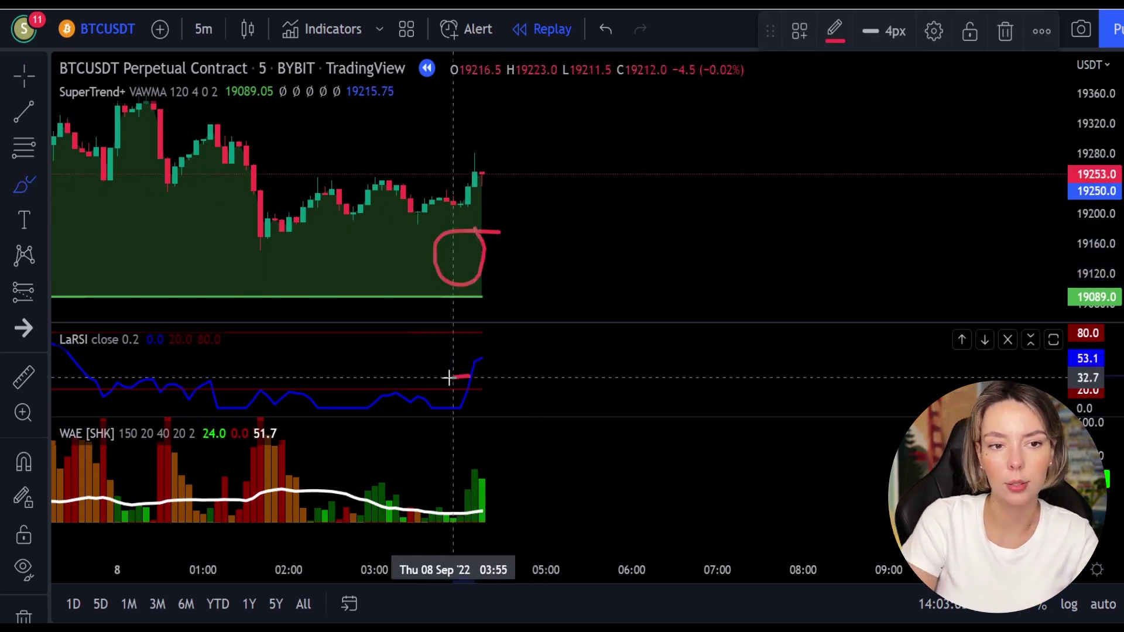
{"action": "left_click_drag", "start_coordinate": [462, 377], "coordinate": [463, 379]}
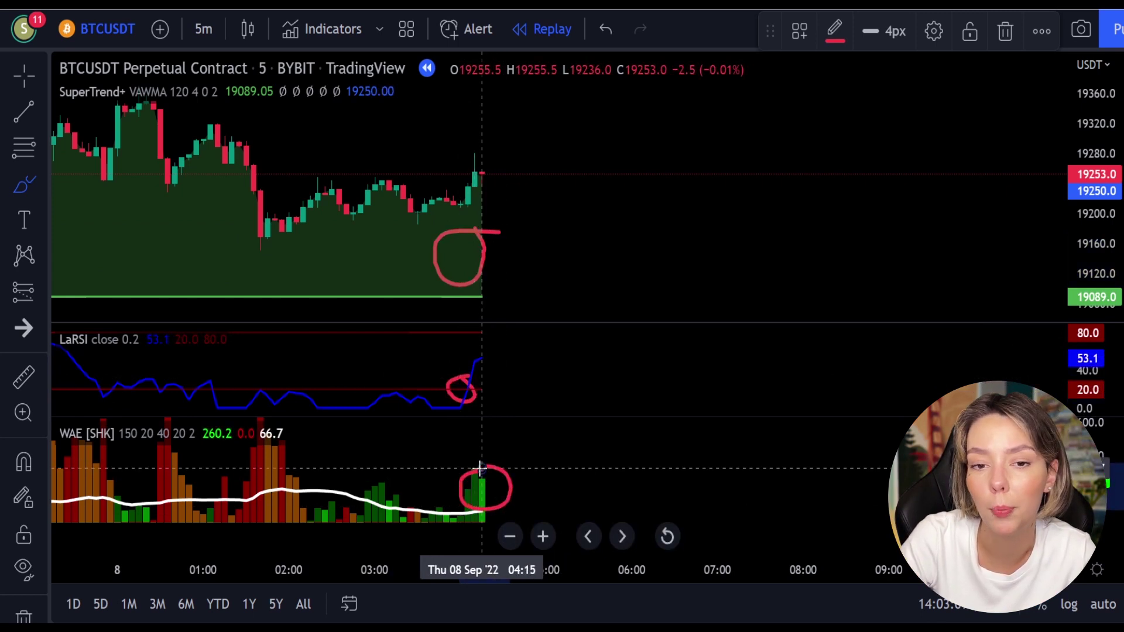
{"action": "key", "text": "ctrl+z"}
{"action": "key", "text": "ctrl+z"}
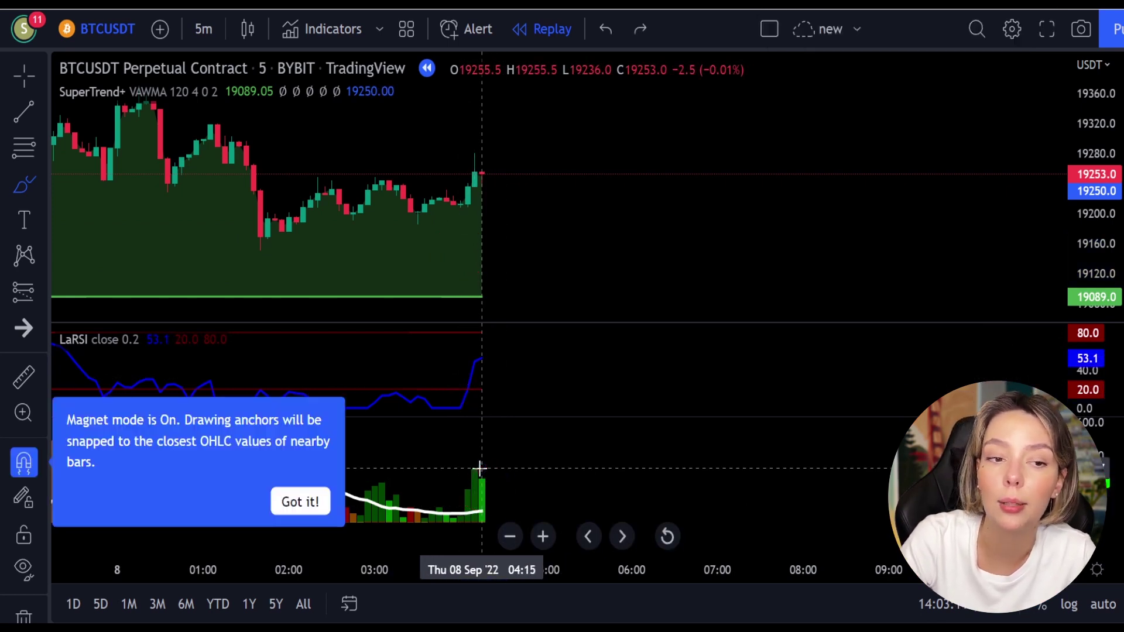
Place a long position on the latest candle, lower its stop loss and extend it forward.
{"action": "left_click", "coordinate": [35, 300]}
{"action": "left_click", "coordinate": [95, 290]}
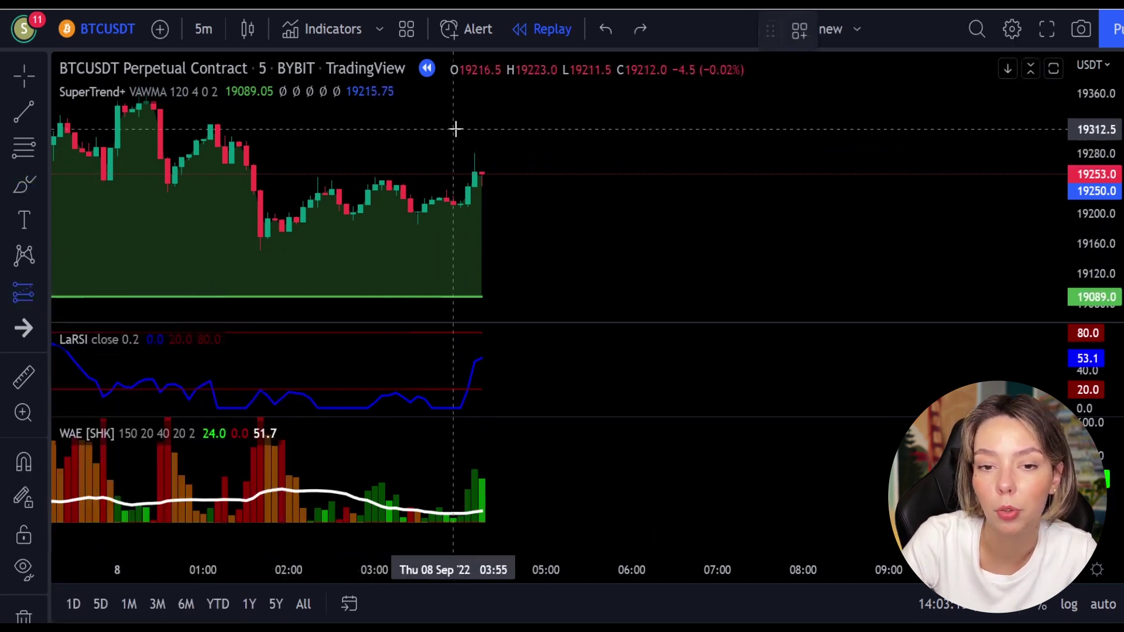
{"action": "left_click", "coordinate": [483, 175]}
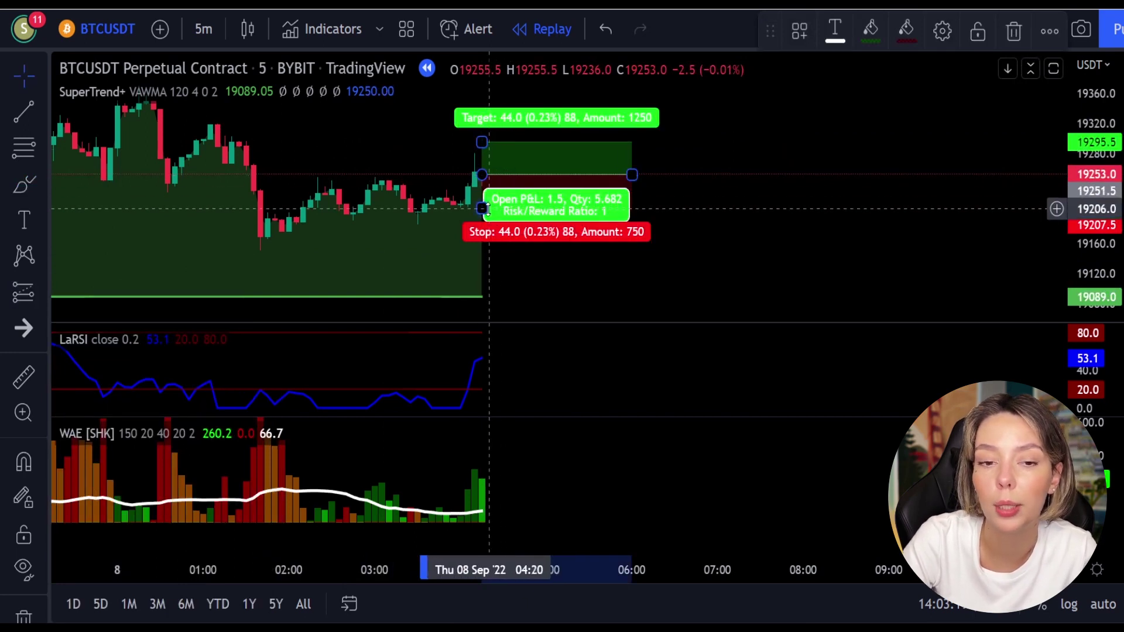
{"action": "mouse_move", "coordinate": [484, 209]}
{"action": "left_mouse_down"}
{"action": "mouse_move", "coordinate": [484, 229]}
{"action": "mouse_move", "coordinate": [493, 169]}
{"action": "left_mouse_up"}
{"action": "left_click", "coordinate": [689, 218]}
{"action": "left_click_drag", "start_coordinate": [631, 251], "coordinate": [804, 233]}
{"action": "left_click", "coordinate": [899, 189]}
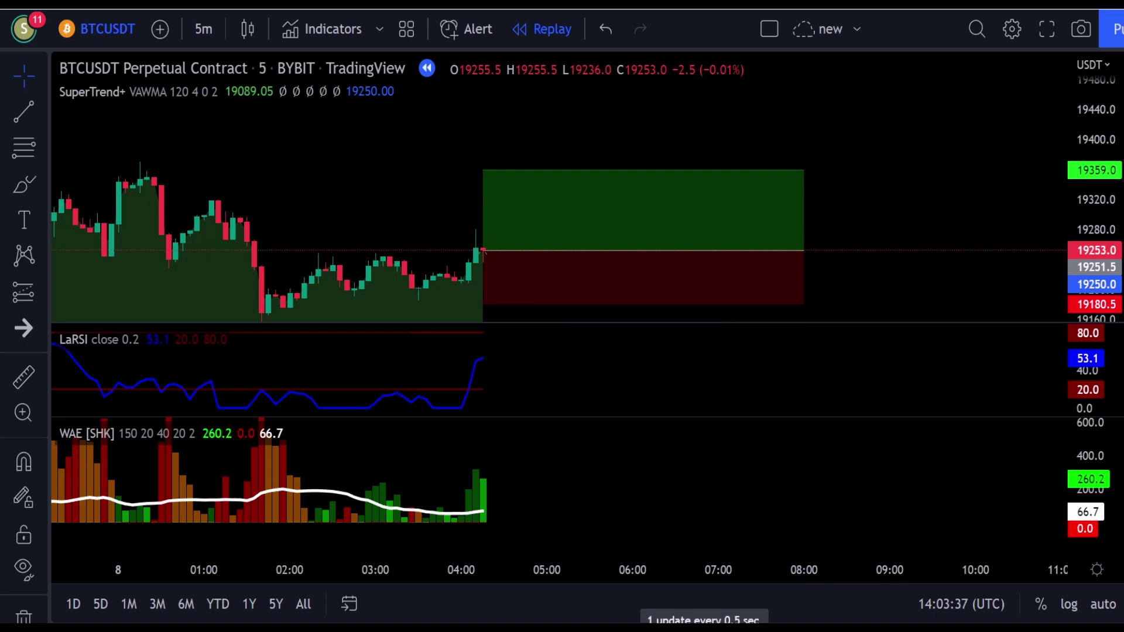
Replay until the long hits its 19359 target, then trim the box to the exit.
{"action": "left_click", "coordinate": [492, 611]}
{"action": "left_click", "coordinate": [491, 611]}
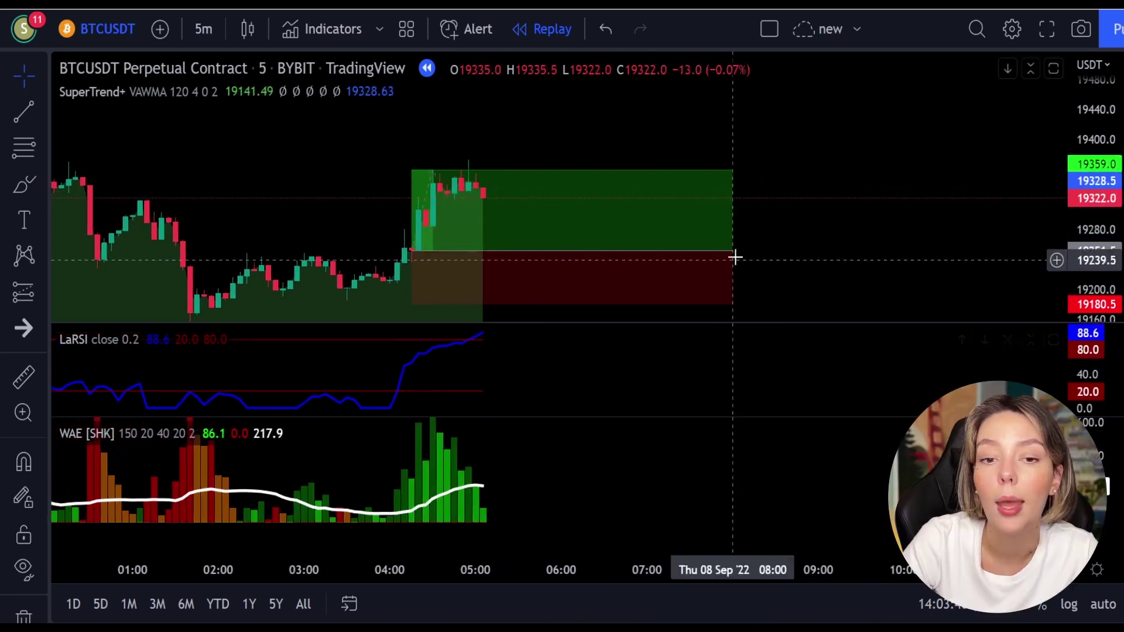
{"action": "left_click_drag", "start_coordinate": [738, 240], "coordinate": [449, 295]}
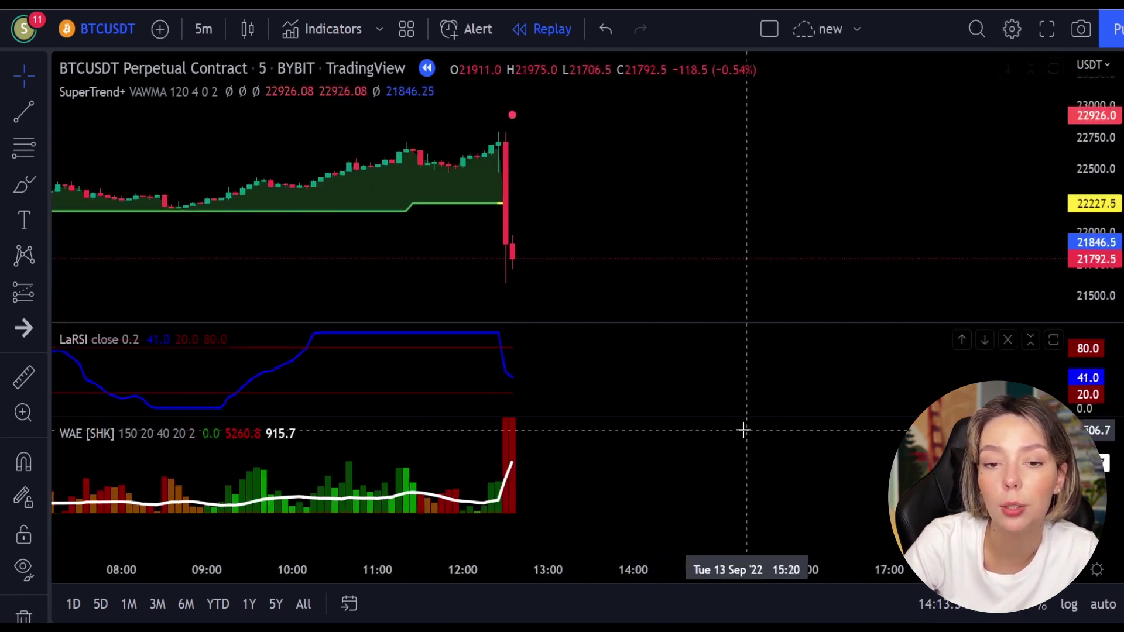
Circle the LaRSI peak near 80, the tall red WAE bars and the red dot, then undo.
{"action": "mouse_move", "coordinate": [515, 342]}
{"action": "left_mouse_down"}
{"action": "mouse_move", "coordinate": [484, 351]}
{"action": "mouse_move", "coordinate": [517, 352]}
{"action": "left_mouse_up"}
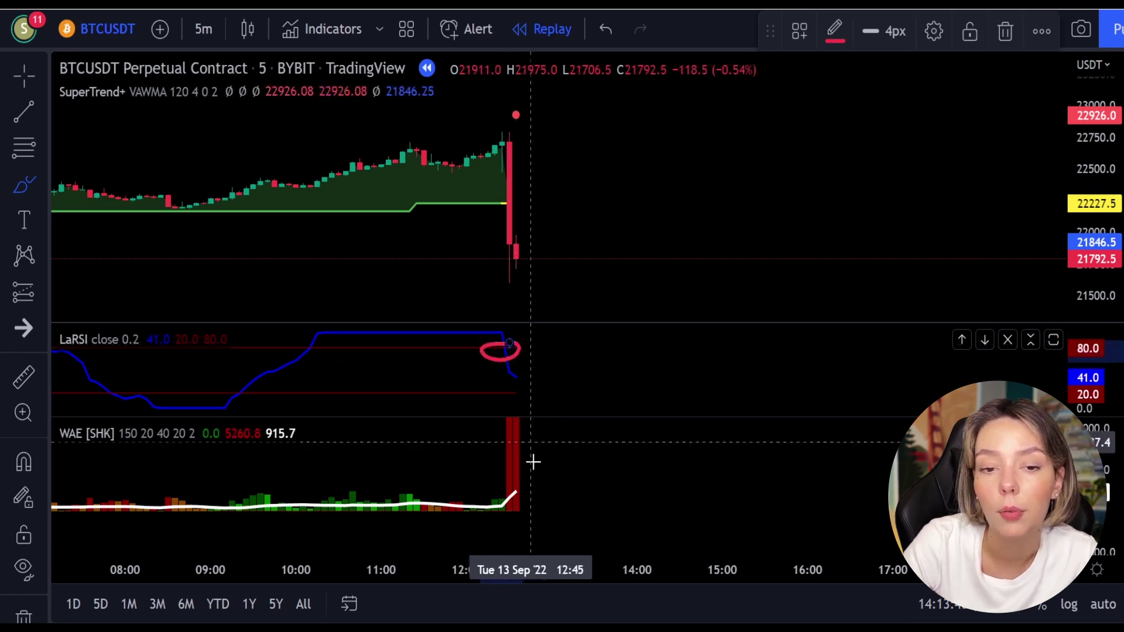
{"action": "mouse_move", "coordinate": [539, 439]}
{"action": "left_mouse_down"}
{"action": "mouse_move", "coordinate": [477, 447]}
{"action": "mouse_move", "coordinate": [524, 495]}
{"action": "left_mouse_up"}
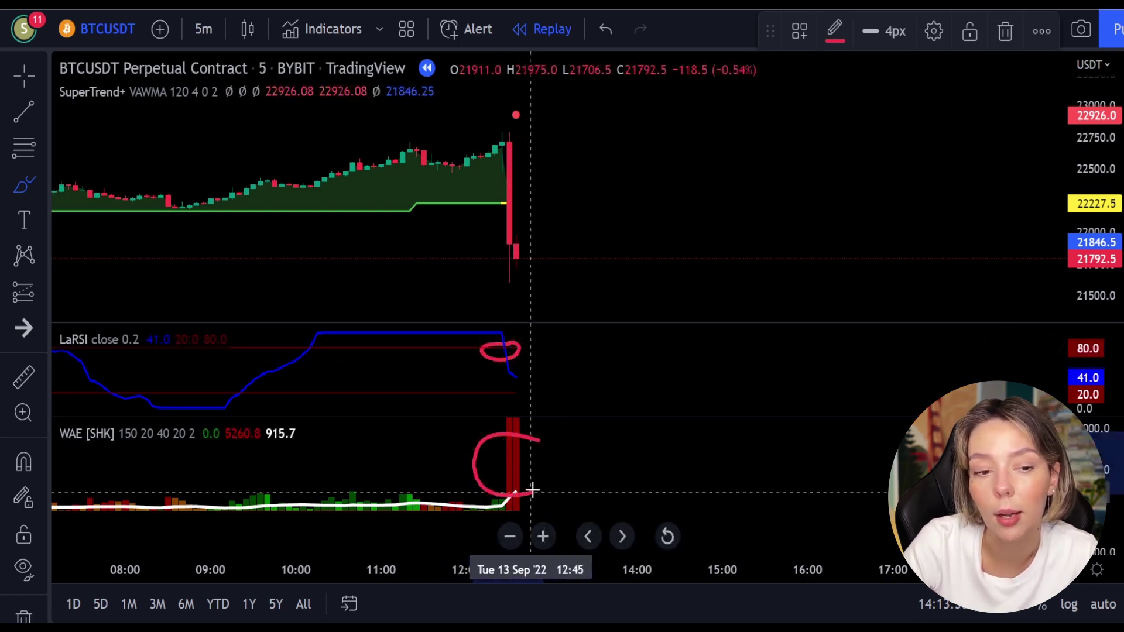
{"action": "mouse_move", "coordinate": [539, 108]}
{"action": "left_mouse_down"}
{"action": "mouse_move", "coordinate": [501, 104]}
{"action": "mouse_move", "coordinate": [509, 150]}
{"action": "mouse_move", "coordinate": [552, 118]}
{"action": "left_mouse_up"}
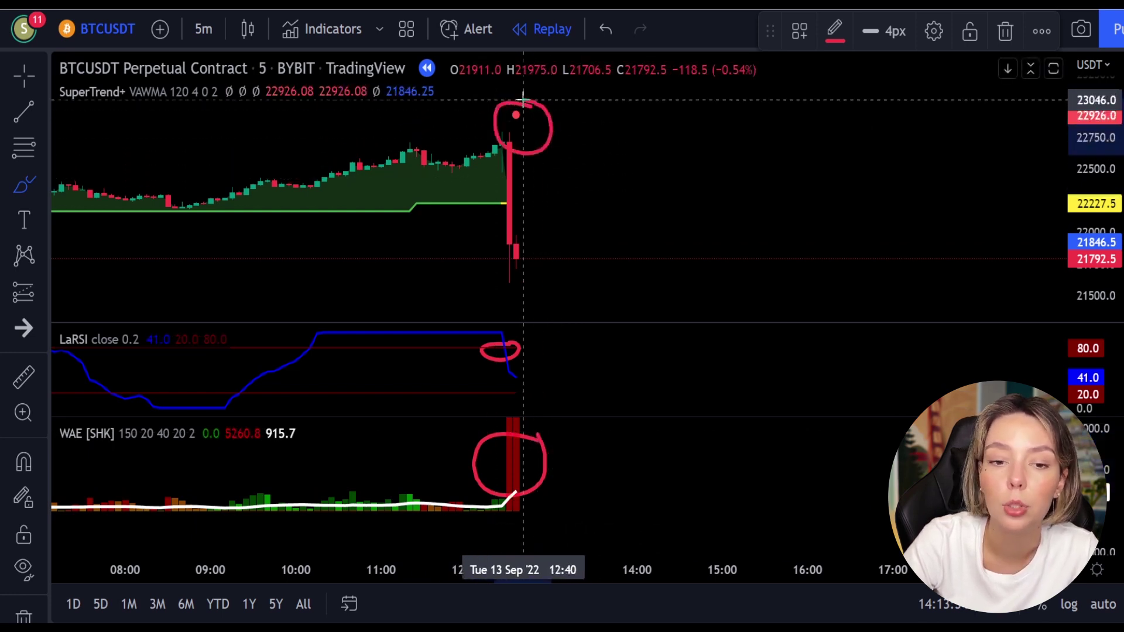
{"action": "key", "text": "ctrl+z"}
{"action": "key", "text": "ctrl+z"}
{"action": "key", "text": "ctrl+z"}
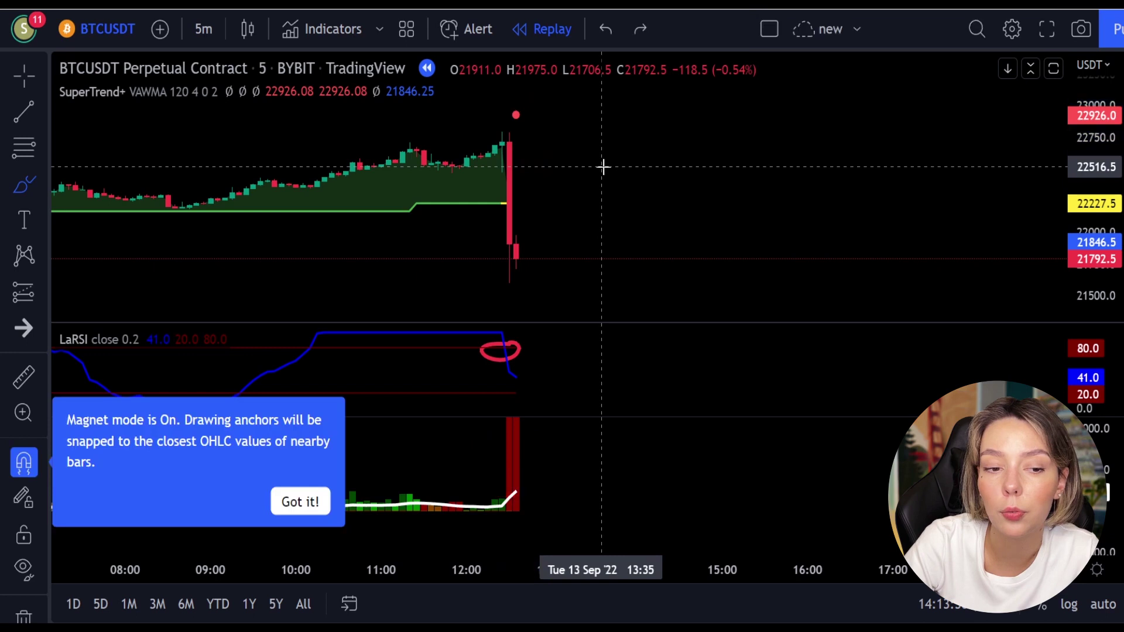
Place a short on the big red candle, raise its stop, lower the target to 20275, widen to about 18:55.
{"action": "left_click", "coordinate": [27, 300]}
{"action": "left_click", "coordinate": [126, 319]}
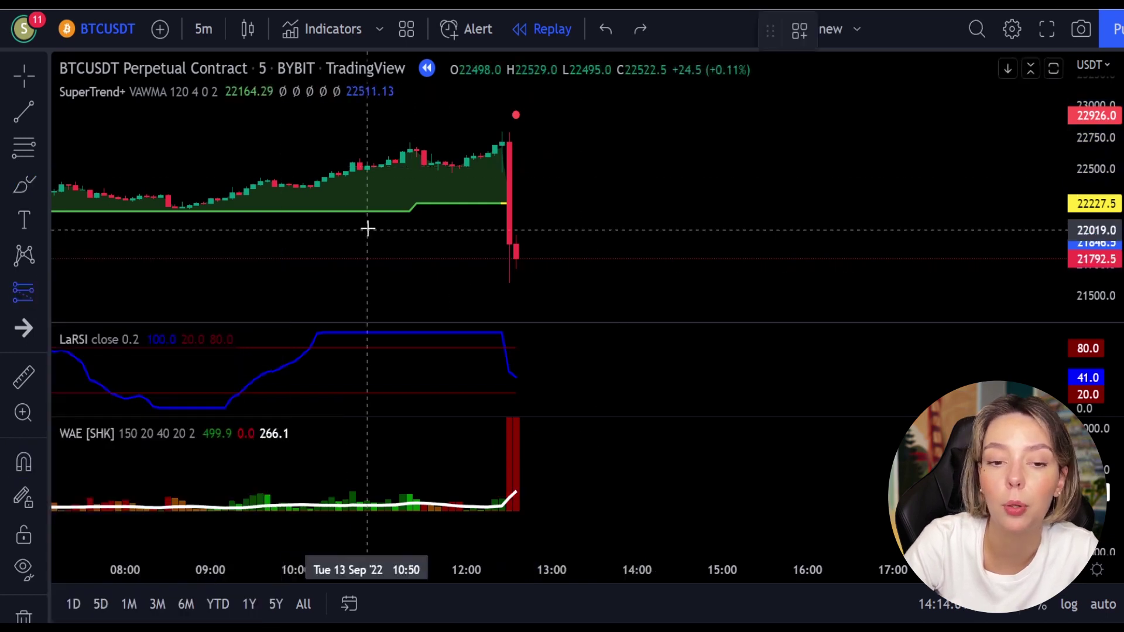
{"action": "left_click", "coordinate": [516, 257]}
{"action": "left_click_drag", "start_coordinate": [516, 226], "coordinate": [516, 129]}
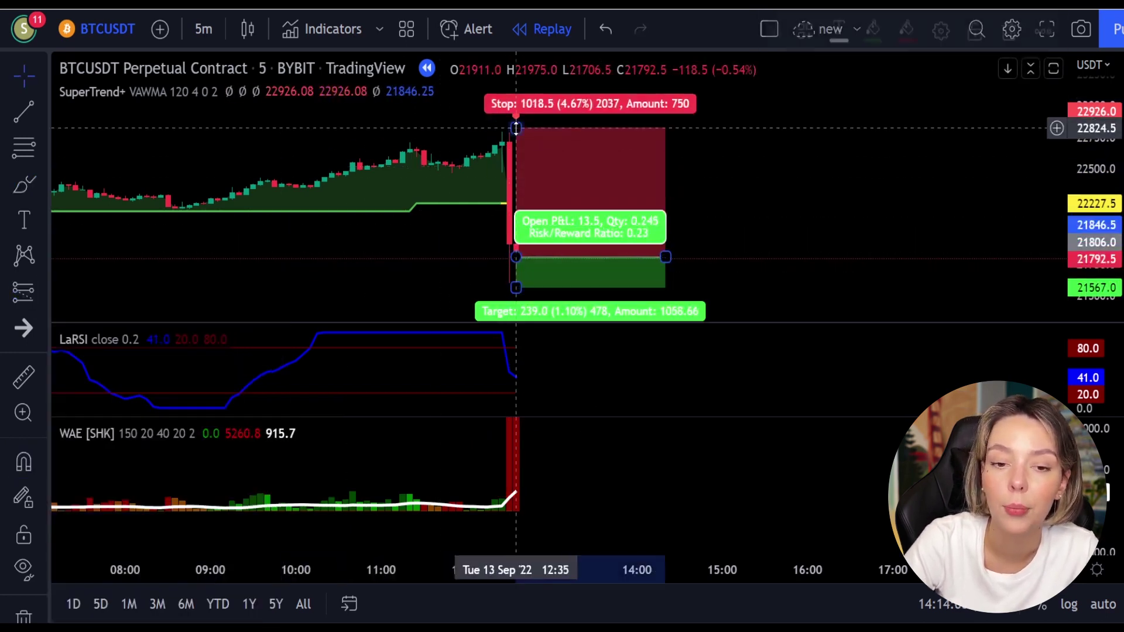
{"action": "left_click_drag", "start_coordinate": [516, 233], "coordinate": [524, 305]}
{"action": "left_click_drag", "start_coordinate": [668, 160], "coordinate": [1045, 149]}
{"action": "left_click_drag", "start_coordinate": [623, 276], "coordinate": [567, 297]}
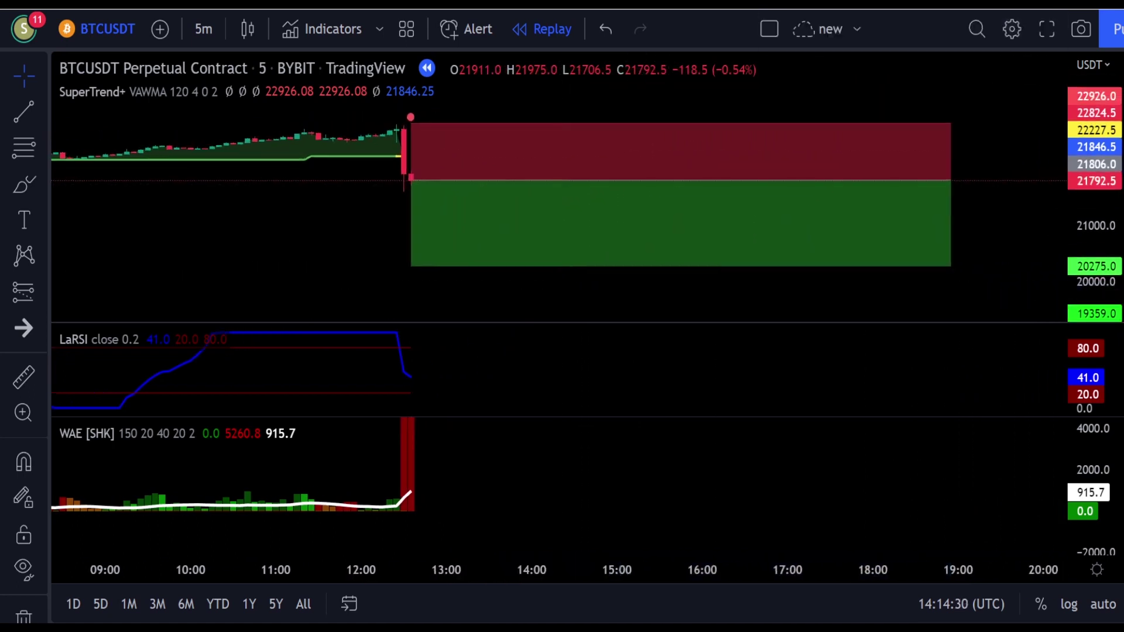
Play the replay as price drops, resize the box back to the exit, and show the trade's start.
{"action": "key", "text": "shift+Down"}
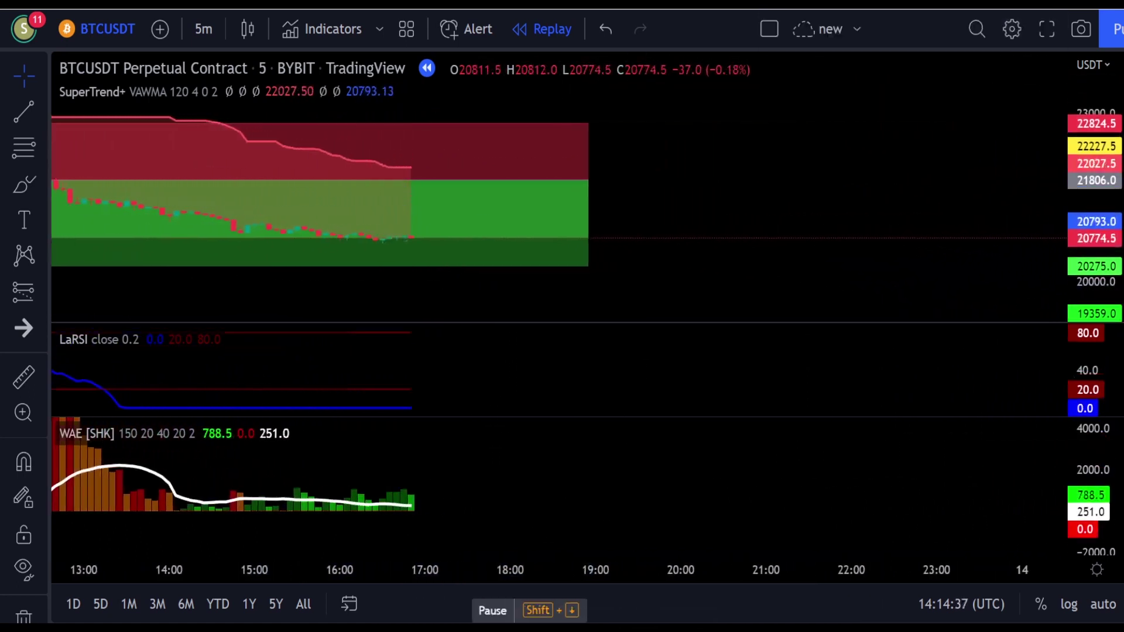
{"action": "left_click_drag", "start_coordinate": [475, 170], "coordinate": [974, 145]}
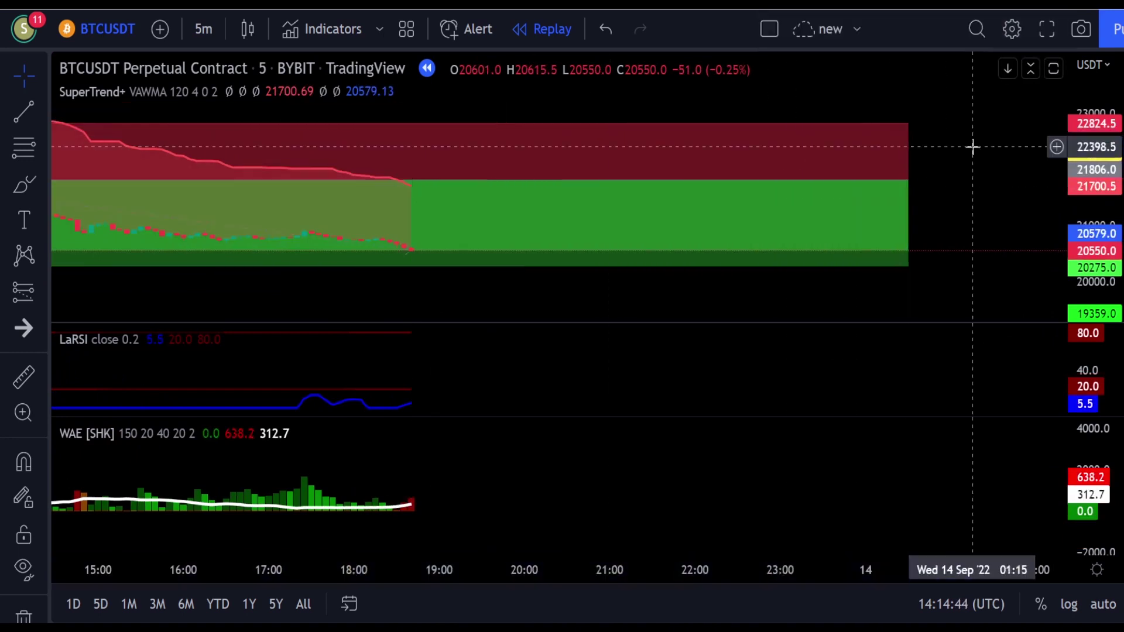
{"action": "mouse_move", "coordinate": [843, 176]}
{"action": "left_mouse_down"}
{"action": "mouse_move", "coordinate": [590, 177]}
{"action": "mouse_move", "coordinate": [389, 200]}
{"action": "mouse_move", "coordinate": [369, 212]}
{"action": "left_mouse_up"}
{"action": "left_click_drag", "start_coordinate": [271, 301], "coordinate": [532, 276]}
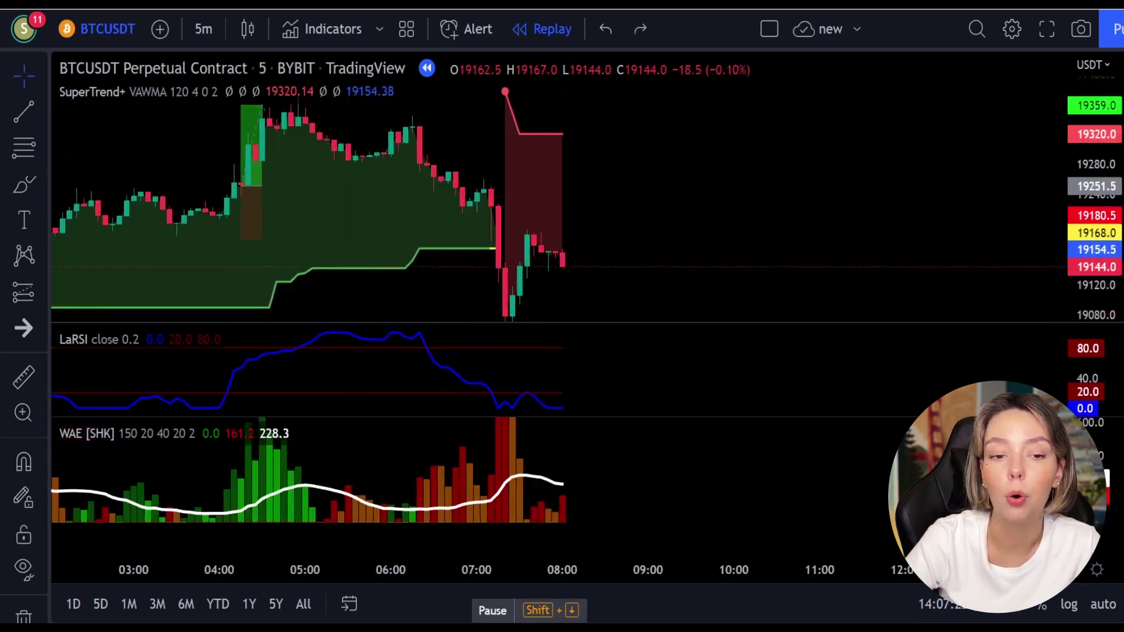
Pause and step the replay forward to about 08:45, with BTCUSDT recovering to 19197.5.
{"action": "key", "text": "shift+Down"}
{"action": "key", "text": "shift+Right"}
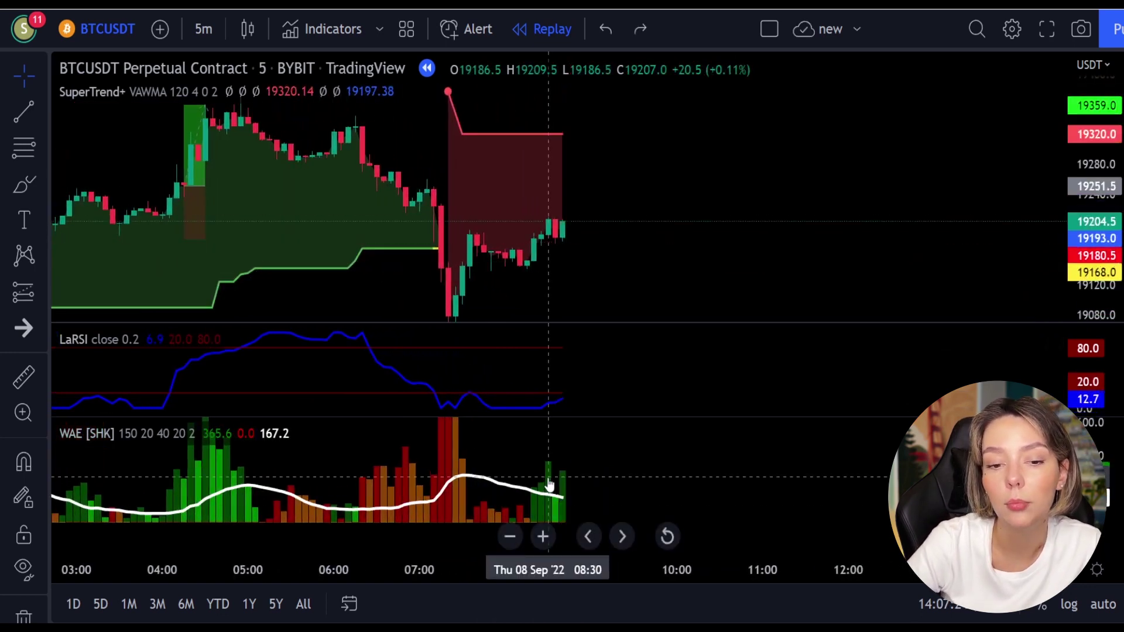
{"action": "key", "text": "shift+Down"}
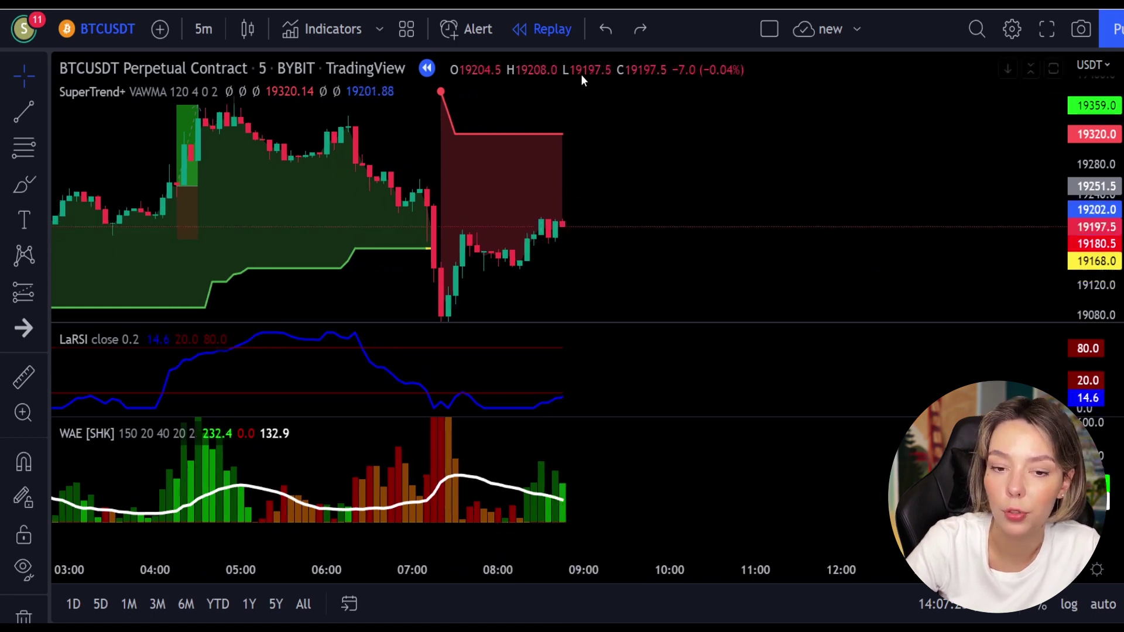